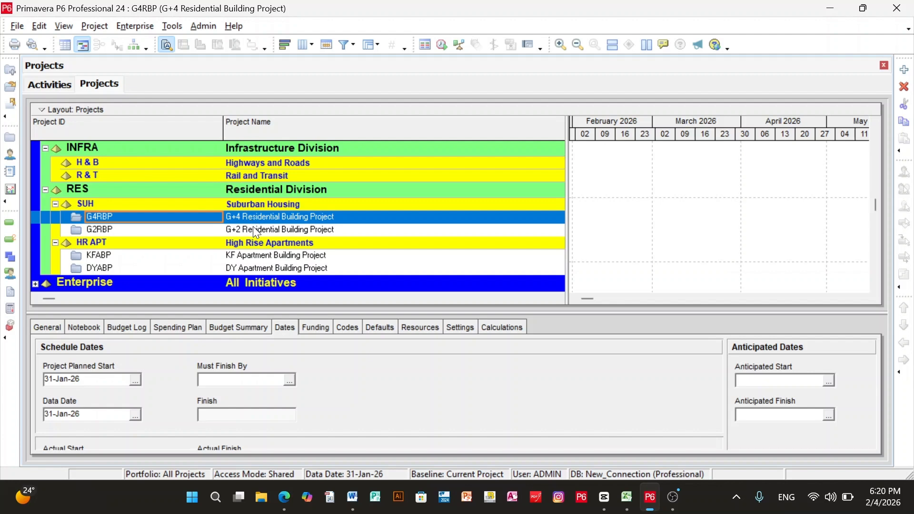
Open the G+4 Residential Building Project and show its work breakdown structure.
{"action": "right_click", "coordinate": [243, 217]}
{"action": "left_click", "coordinate": [284, 131]}
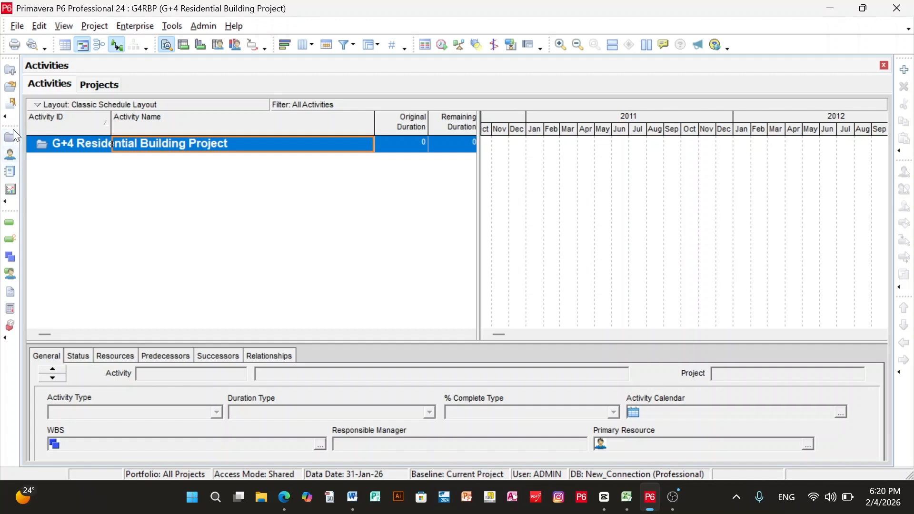
{"action": "left_click", "coordinate": [11, 260]}
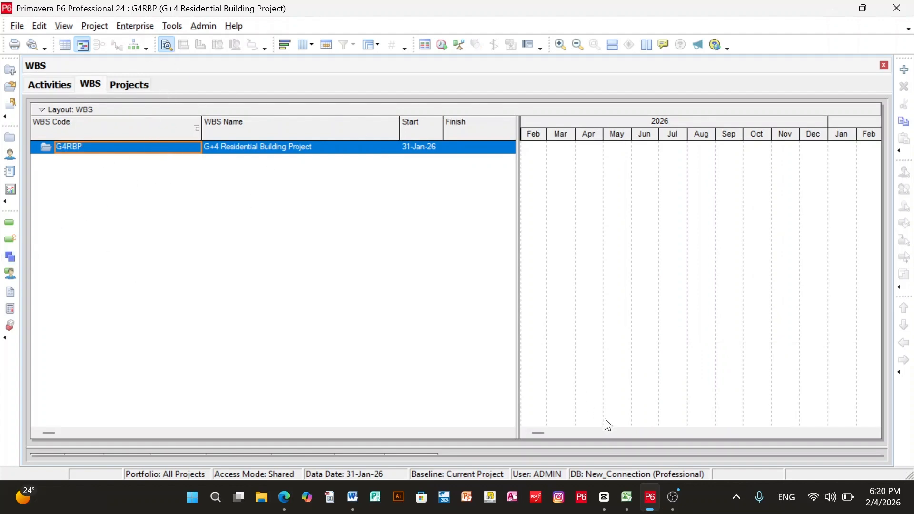
Switch to the Excel sample WBS sheet, examine its phases, deliverables and work packages, and return to Primavera P6.
{"action": "left_click", "coordinate": [626, 497]}
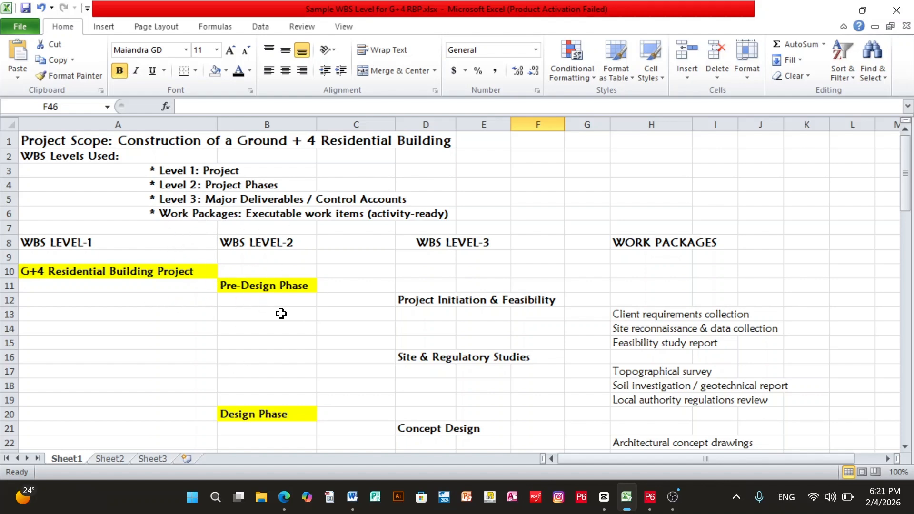
{"action": "scroll", "coordinate": [275, 316], "scroll_direction": "down", "scroll_amount": 1}
{"action": "scroll", "coordinate": [266, 323], "scroll_direction": "up", "scroll_amount": 1}
{"action": "scroll", "coordinate": [272, 329], "scroll_direction": "down", "scroll_amount": 16}
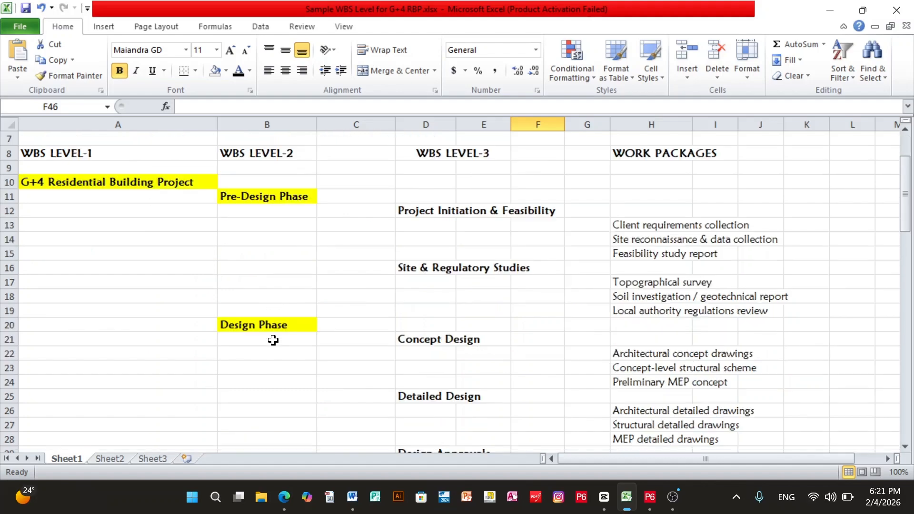
{"action": "scroll", "coordinate": [272, 341], "scroll_direction": "down", "scroll_amount": 5}
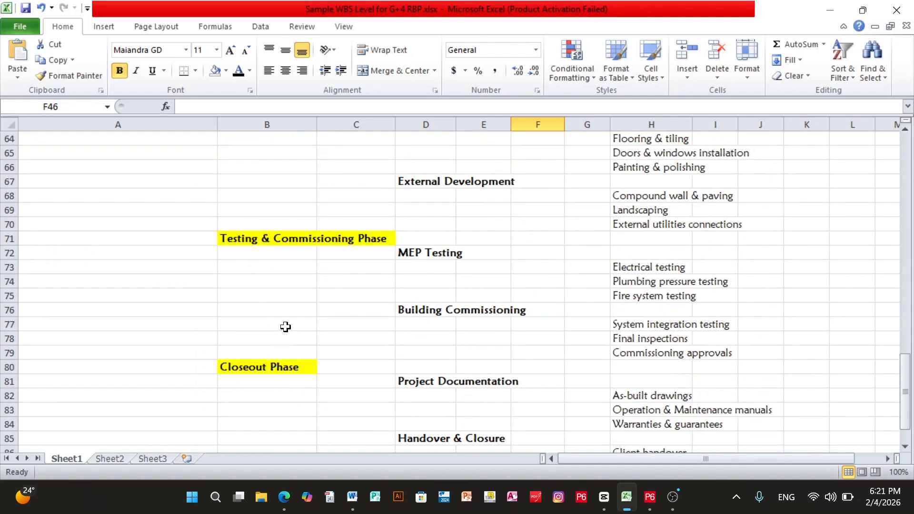
{"action": "scroll", "coordinate": [275, 329], "scroll_direction": "up", "scroll_amount": 15}
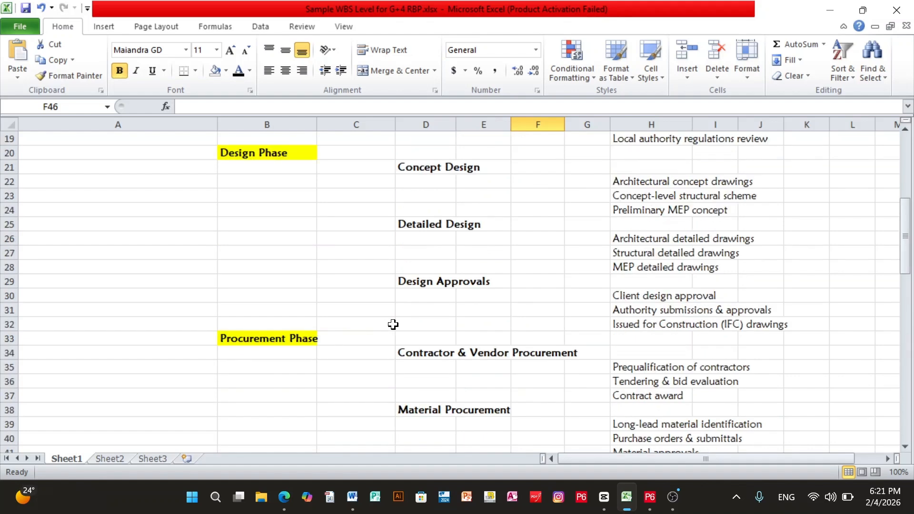
{"action": "scroll", "coordinate": [335, 282], "scroll_direction": "up", "scroll_amount": 6}
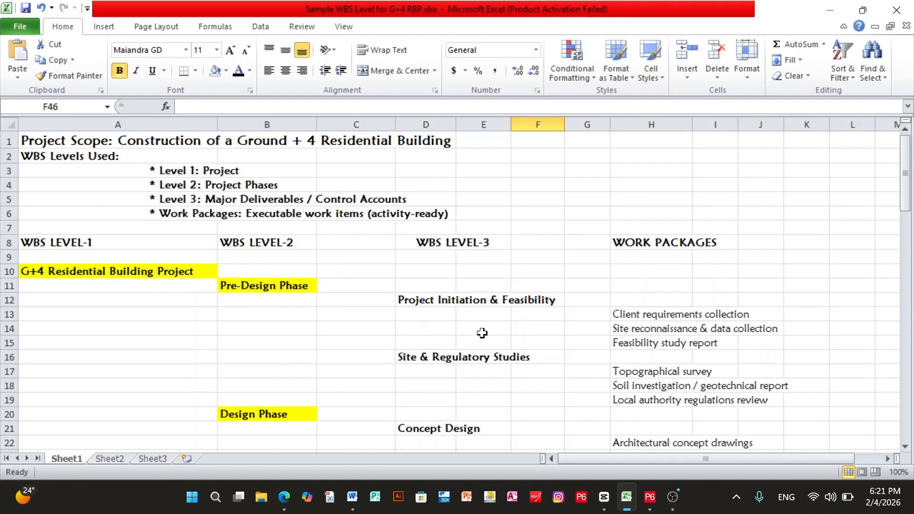
{"action": "key", "text": "alt+Tab"}
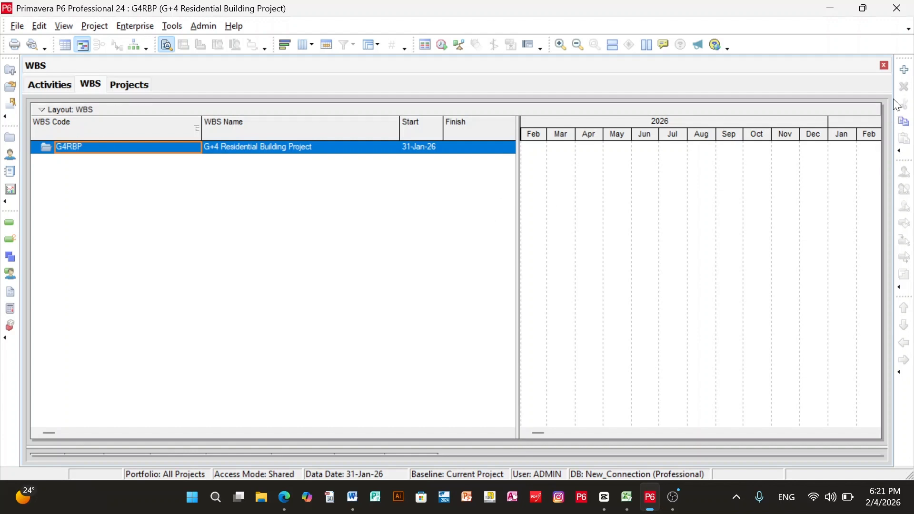
Add a WBS element under the G4RBP project and name it Pre-Design Phase, copying the name from the Word outline.
{"action": "left_click", "coordinate": [905, 69]}
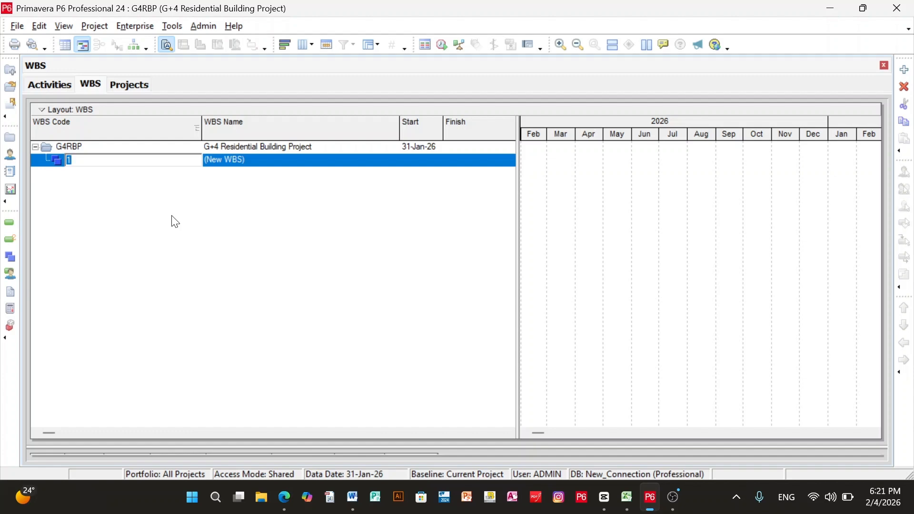
{"action": "left_click", "coordinate": [353, 496]}
{"action": "left_click_drag", "start_coordinate": [250, 176], "coordinate": [339, 180]}
{"action": "key", "text": "ctrl+c"}
{"action": "key", "text": "alt+Tab"}
{"action": "left_click", "coordinate": [262, 165]}
{"action": "right_click", "coordinate": [262, 165]}
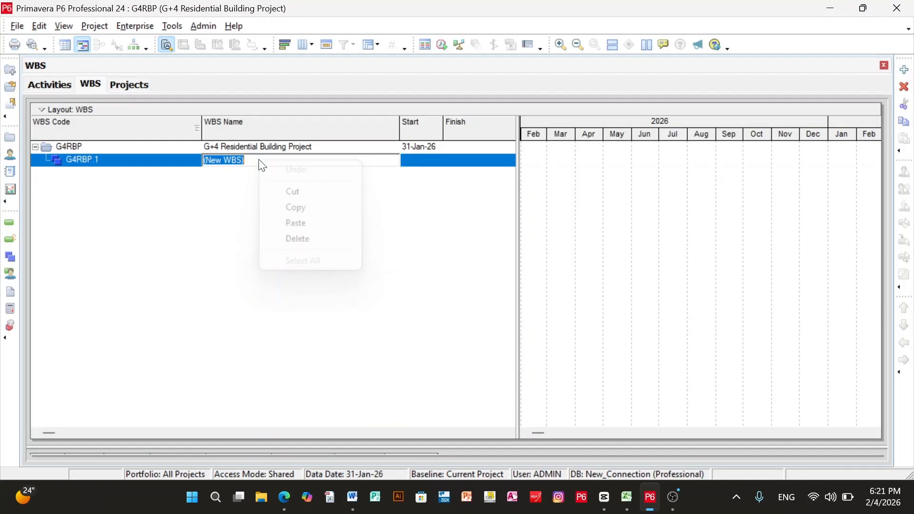
{"action": "left_click", "coordinate": [296, 224]}
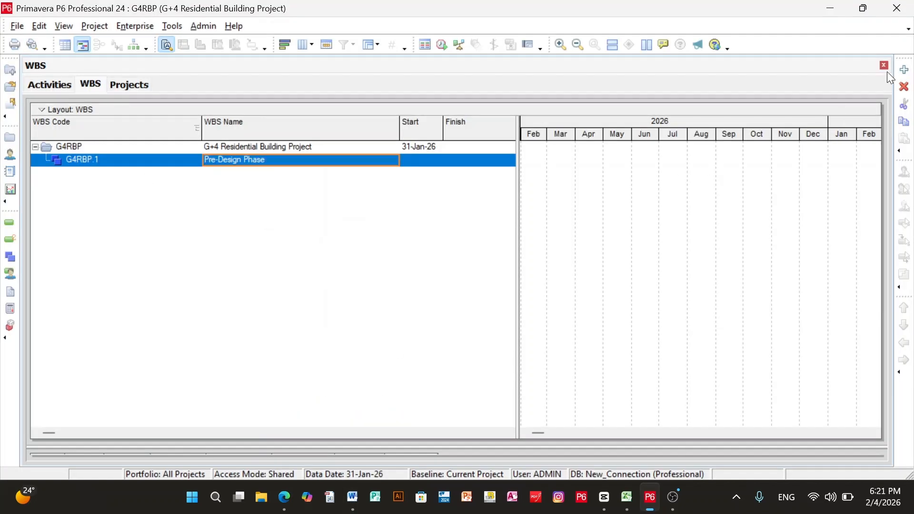
Add a WBS element at the same level as Pre-Design Phase and name it Design Phase from the Word outline.
{"action": "left_click", "coordinate": [904, 70]}
{"action": "left_click", "coordinate": [906, 344]}
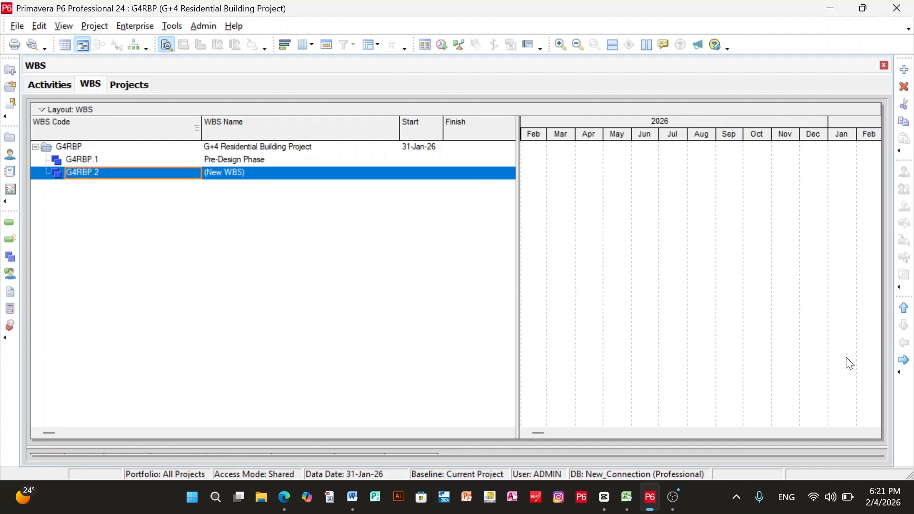
{"action": "key", "text": "alt+Tab"}
{"action": "left_click_drag", "start_coordinate": [249, 293], "coordinate": [322, 294]}
{"action": "key", "text": "ctrl+c"}
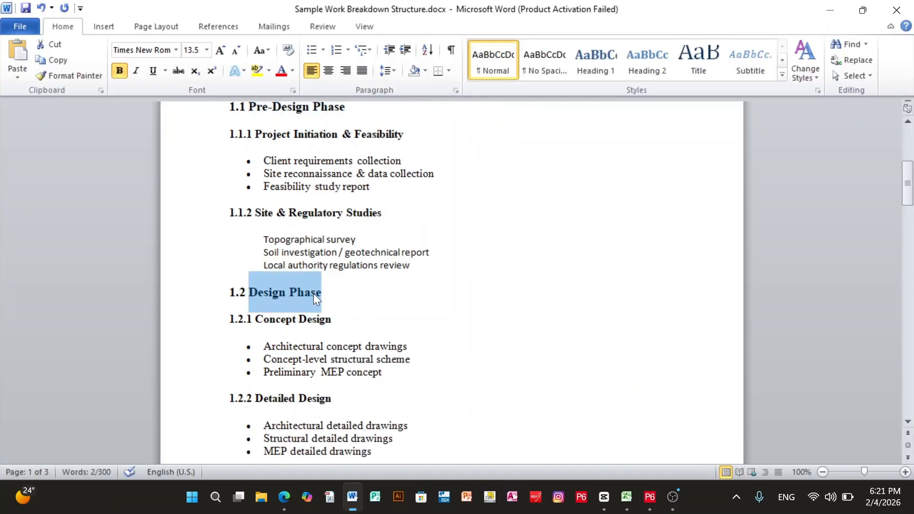
{"action": "key", "text": "alt+Tab"}
{"action": "left_click", "coordinate": [261, 172]}
{"action": "right_click", "coordinate": [263, 173]}
{"action": "left_click", "coordinate": [300, 234]}
Add a WBS element at the same level as Design Phase and name it Procurement Phase from the Word outline.
{"action": "left_click", "coordinate": [905, 70]}
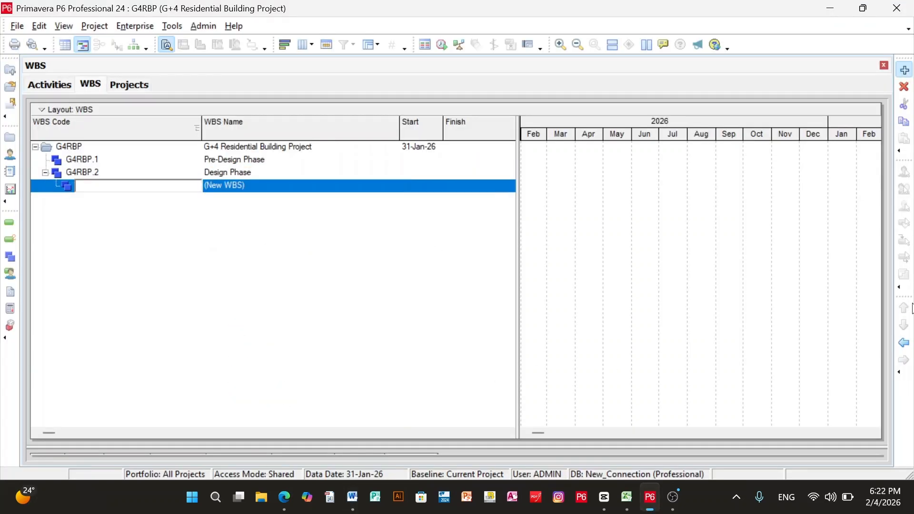
{"action": "left_click", "coordinate": [906, 344]}
{"action": "key", "text": "alt+Tab"}
{"action": "left_click_drag", "start_coordinate": [249, 226], "coordinate": [365, 226]}
{"action": "right_click", "coordinate": [324, 227]}
{"action": "left_click", "coordinate": [367, 251]}
{"action": "key", "text": "alt+Tab"}
{"action": "left_click", "coordinate": [258, 185]}
{"action": "right_click", "coordinate": [258, 186]}
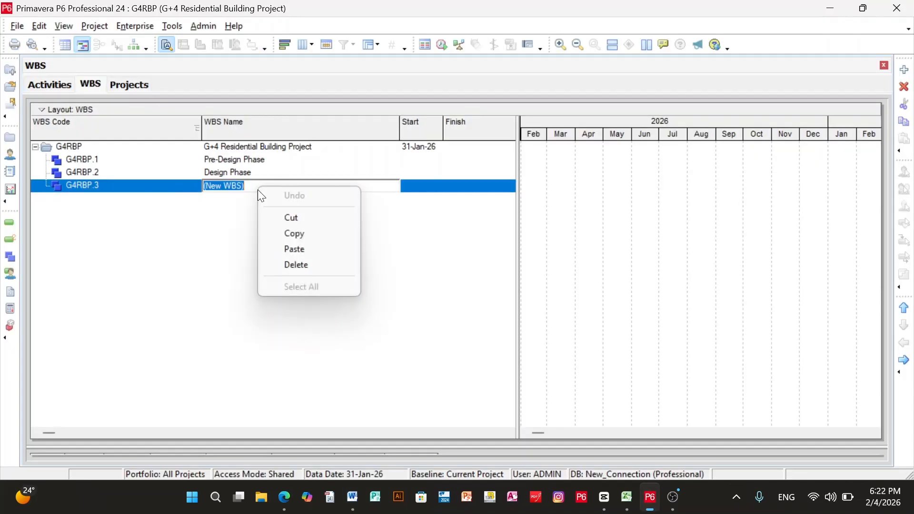
{"action": "left_click", "coordinate": [290, 249]}
Add a WBS element at the same level as Procurement Phase and name it Construction Phase from the Word outline.
{"action": "left_click", "coordinate": [904, 70]}
{"action": "left_click", "coordinate": [905, 343]}
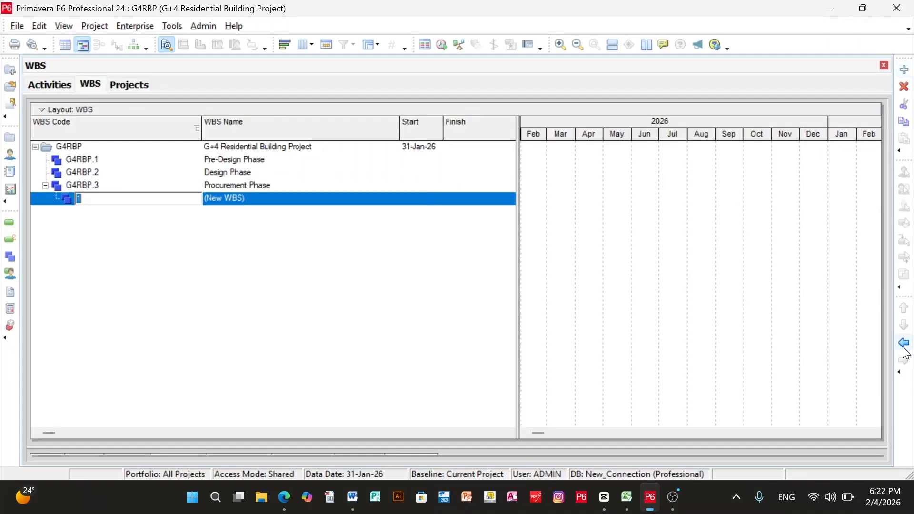
{"action": "key", "text": "alt+Tab"}
{"action": "left_click_drag", "start_coordinate": [249, 243], "coordinate": [345, 248]}
{"action": "right_click", "coordinate": [328, 247]}
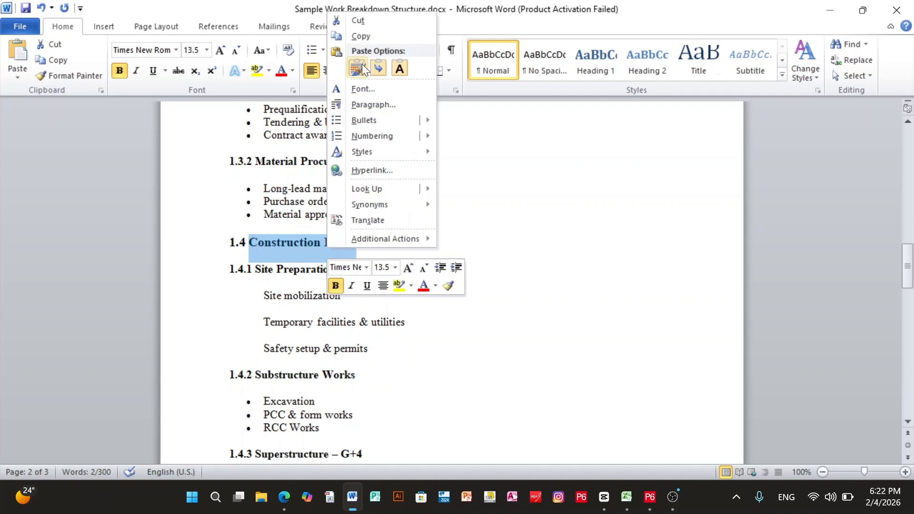
{"action": "left_click", "coordinate": [361, 33]}
{"action": "key", "text": "alt+Tab"}
{"action": "left_click", "coordinate": [274, 199]}
{"action": "right_click", "coordinate": [275, 203]}
{"action": "left_click", "coordinate": [306, 263]}
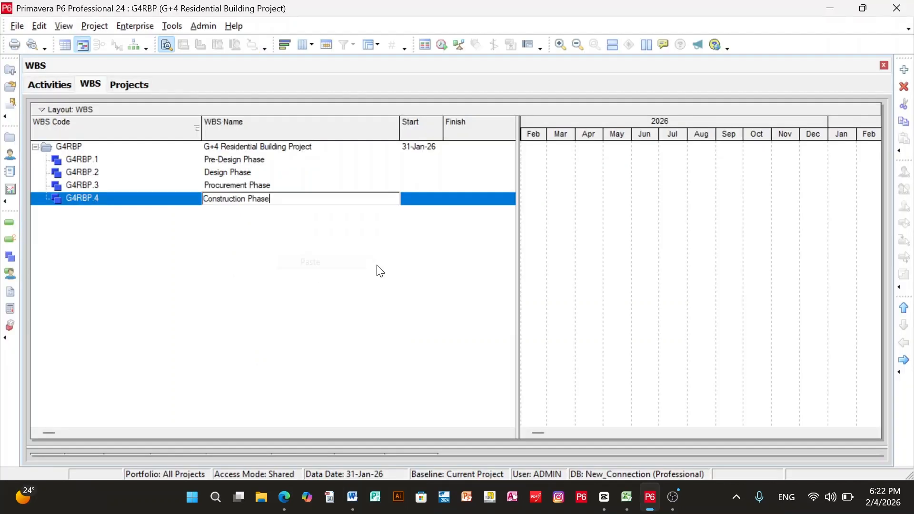
Add a WBS element at the same level as Construction Phase, named Testing & Commissioning Phase from the Word outline.
{"action": "left_click", "coordinate": [904, 70]}
{"action": "left_click", "coordinate": [898, 338]}
{"action": "key", "text": "alt+Tab"}
{"action": "left_click_drag", "start_coordinate": [249, 243], "coordinate": [412, 246]}
{"action": "right_click", "coordinate": [412, 246]}
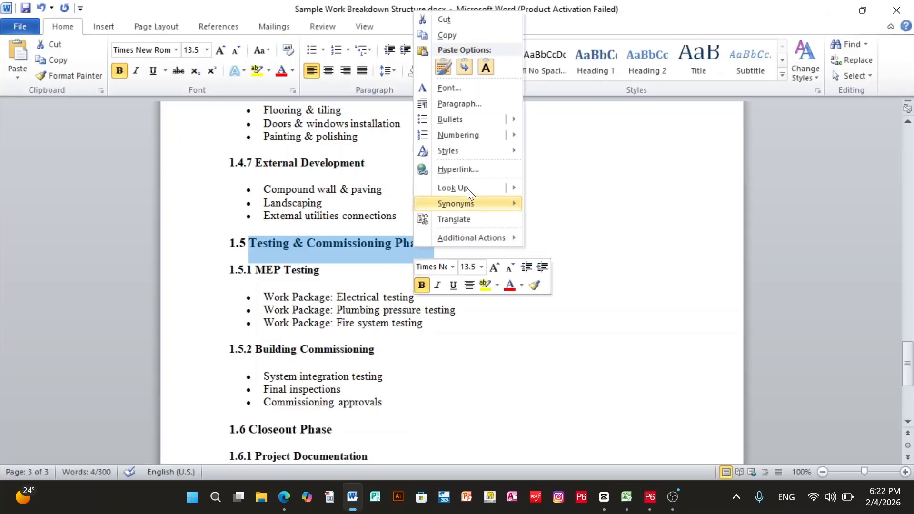
{"action": "left_click", "coordinate": [467, 34]}
{"action": "key", "text": "alt+Tab"}
{"action": "left_click", "coordinate": [284, 210]}
{"action": "right_click", "coordinate": [283, 212]}
{"action": "left_click", "coordinate": [321, 273]}
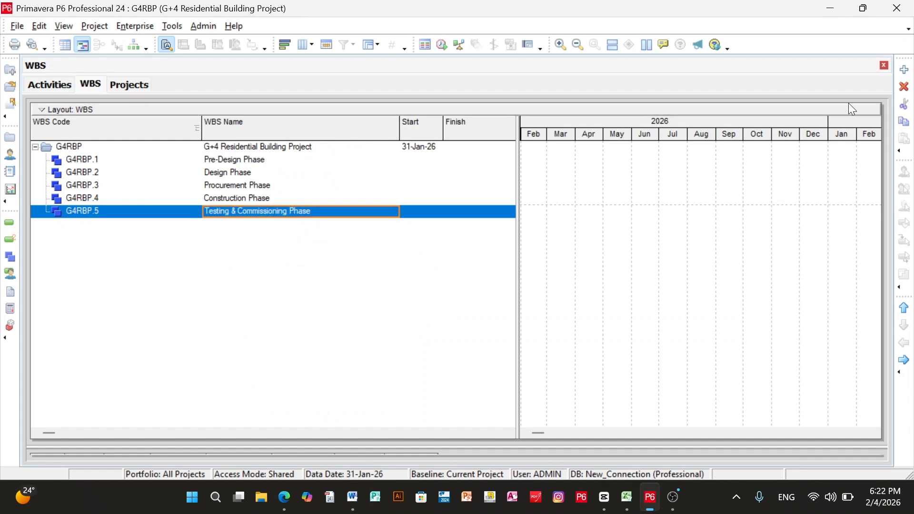
Add a sixth phase-level WBS element and name it Closeout Phase, copying the name from the Word outline.
{"action": "left_click", "coordinate": [905, 71]}
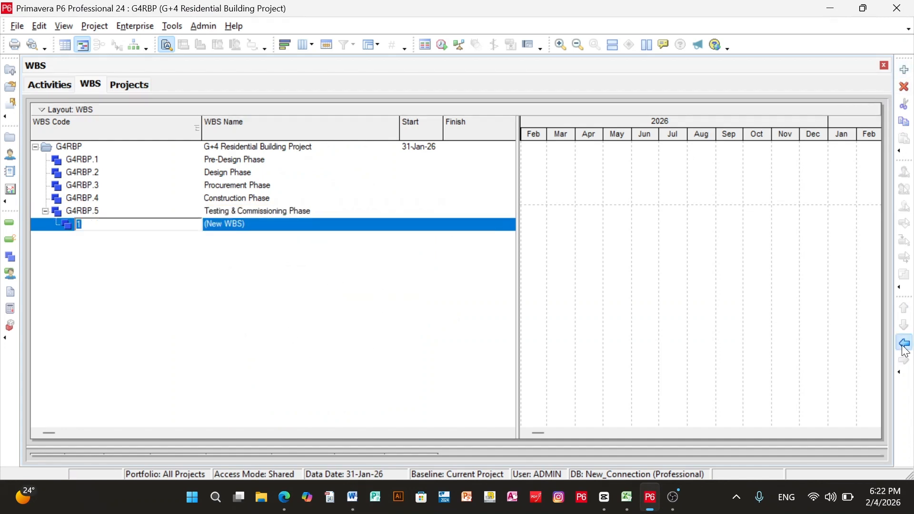
{"action": "key", "text": "alt+Tab"}
{"action": "scroll", "coordinate": [452, 267], "scroll_direction": "down", "scroll_amount": 3}
{"action": "left_click_drag", "start_coordinate": [249, 267], "coordinate": [332, 267]}
{"action": "right_click", "coordinate": [312, 269]}
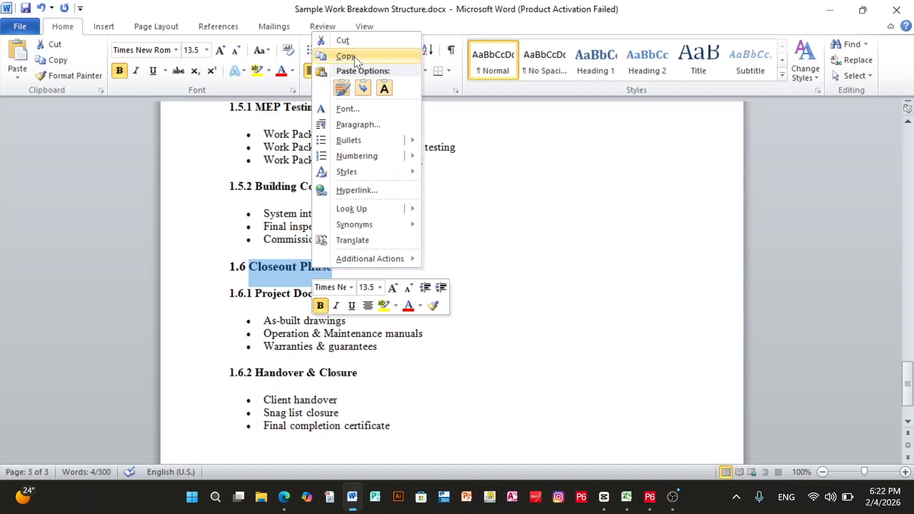
{"action": "left_click", "coordinate": [354, 57]}
{"action": "key", "text": "alt+Tab"}
{"action": "right_click", "coordinate": [267, 226]}
{"action": "left_click", "coordinate": [305, 290]}
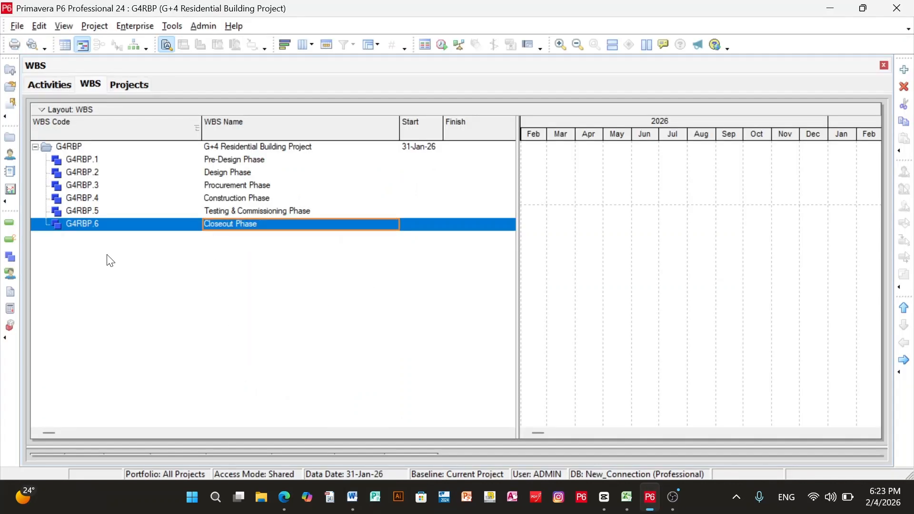
Add a child WBS element under Construction Phase, named Site Preparation & Mobilization from the Word outline.
{"action": "key", "text": "alt+Tab"}
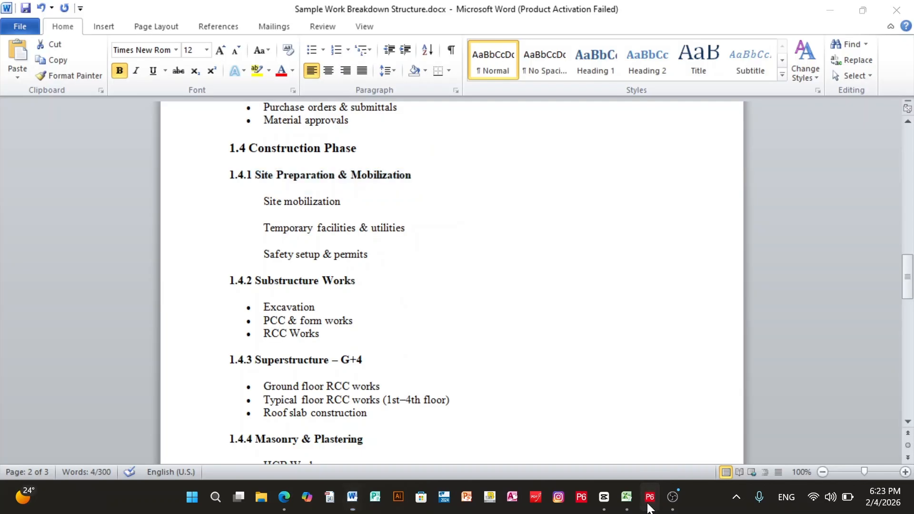
{"action": "key", "text": "alt+Tab"}
{"action": "left_click", "coordinate": [242, 198]}
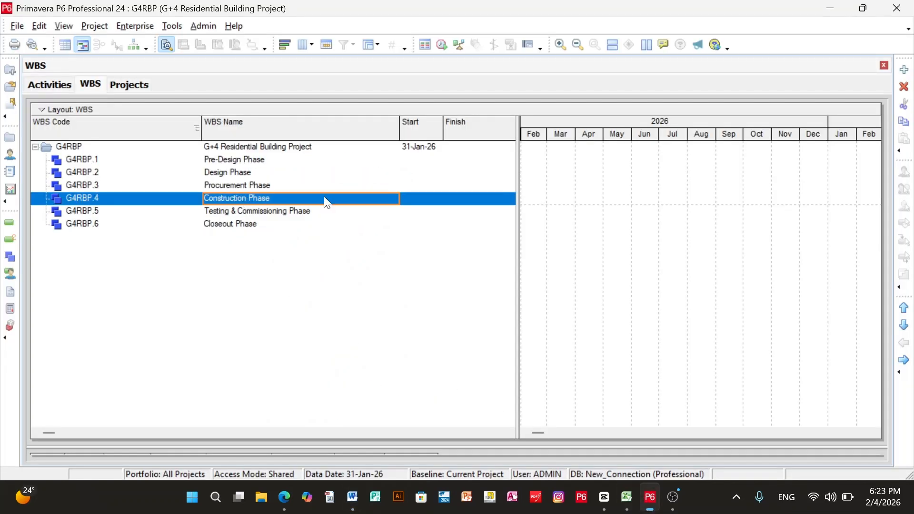
{"action": "key", "text": "alt+Tab"}
{"action": "left_click_drag", "start_coordinate": [256, 175], "coordinate": [402, 177]}
{"action": "right_click", "coordinate": [348, 178]}
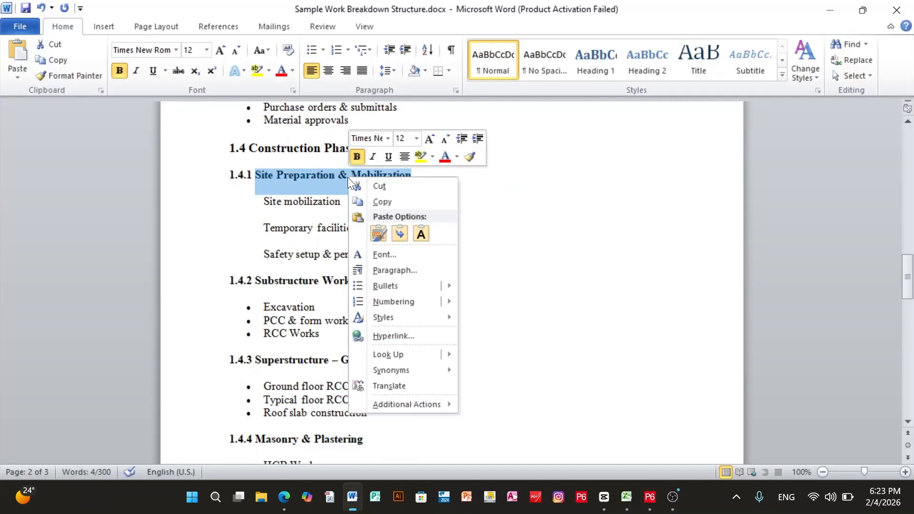
{"action": "left_click", "coordinate": [380, 201]}
{"action": "key", "text": "alt+Tab"}
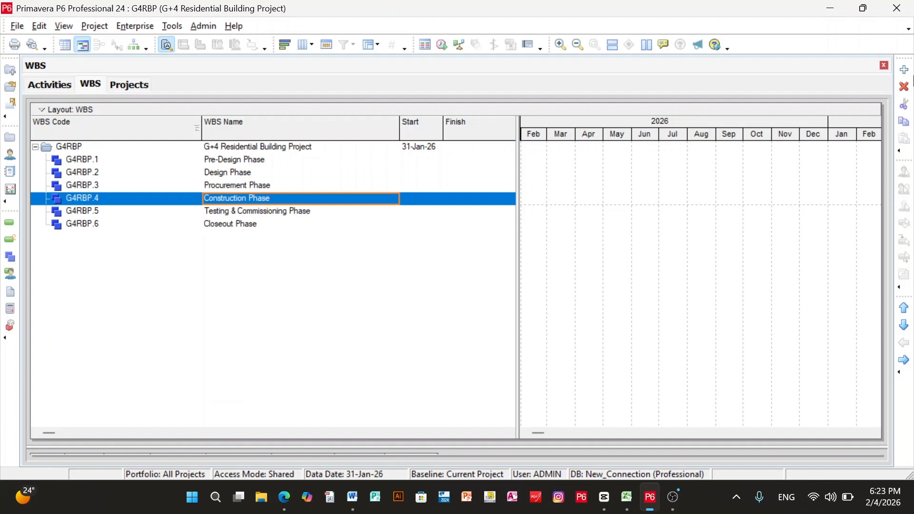
{"action": "left_click", "coordinate": [903, 70]}
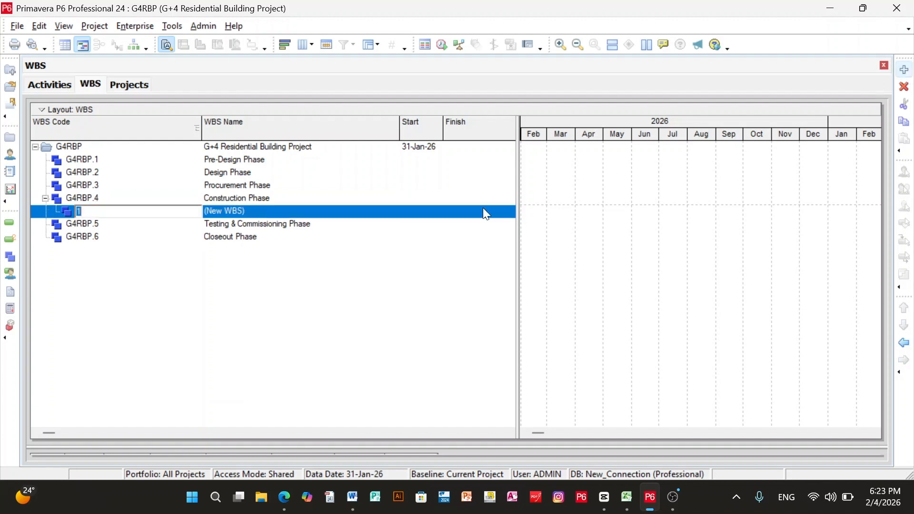
{"action": "left_click", "coordinate": [278, 213]}
{"action": "right_click", "coordinate": [276, 213]}
{"action": "left_click", "coordinate": [312, 272]}
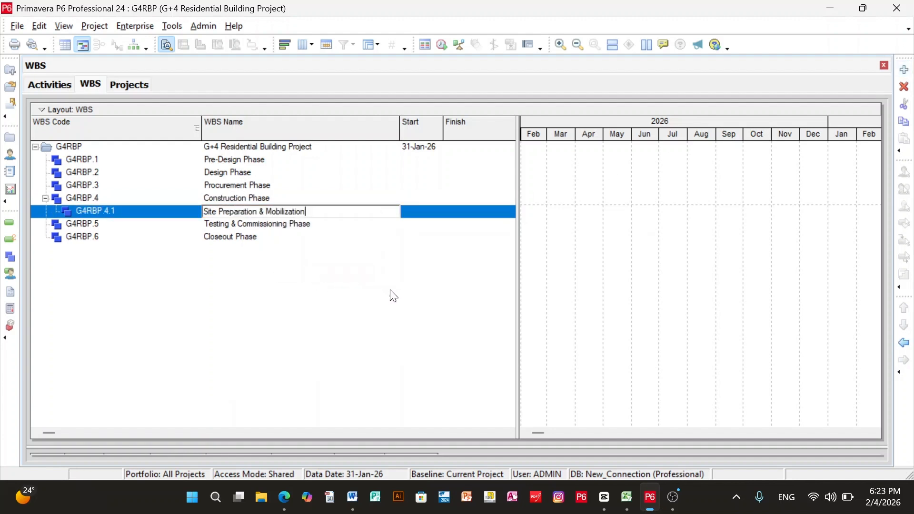
Add a WBS element at the same level as Site Preparation & Mobilization, named Substructure Works from the Word outline.
{"action": "left_click", "coordinate": [905, 69]}
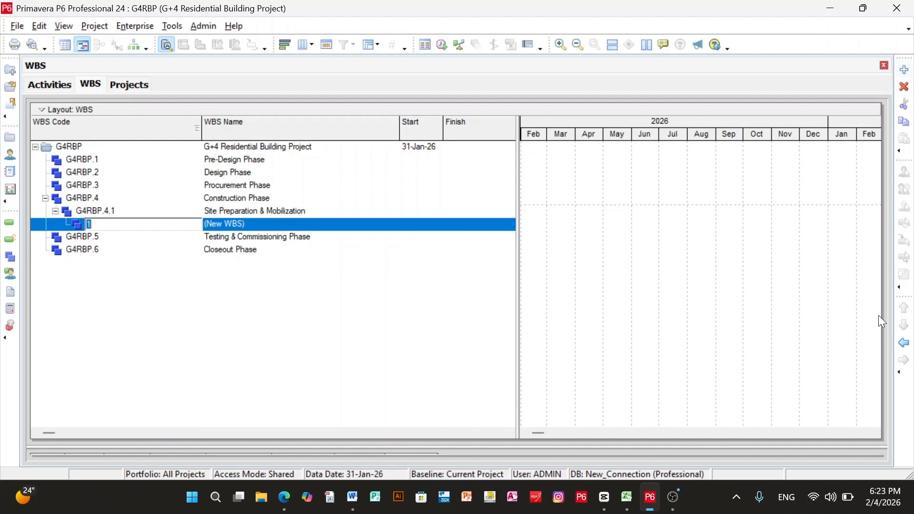
{"action": "key", "text": "alt+Tab"}
{"action": "left_click_drag", "start_coordinate": [255, 280], "coordinate": [355, 281]}
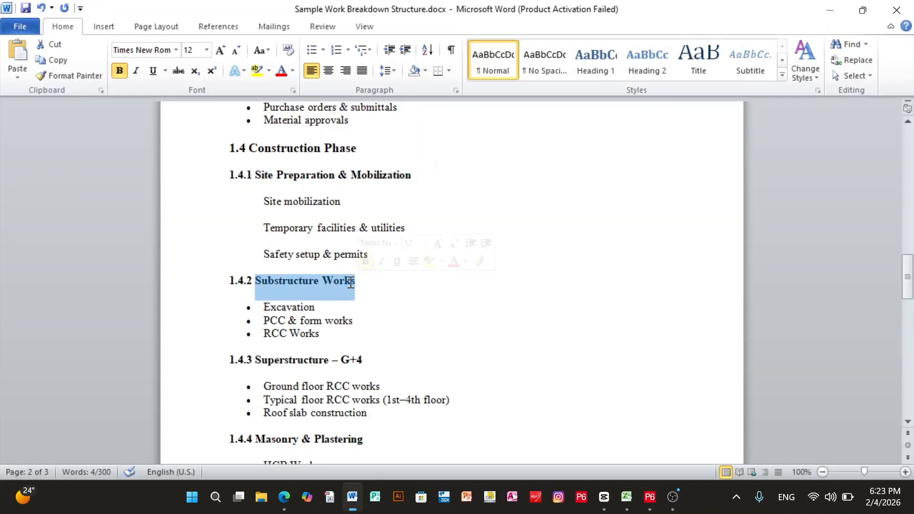
{"action": "right_click", "coordinate": [345, 277]}
{"action": "left_click", "coordinate": [388, 73]}
{"action": "key", "text": "alt+Tab"}
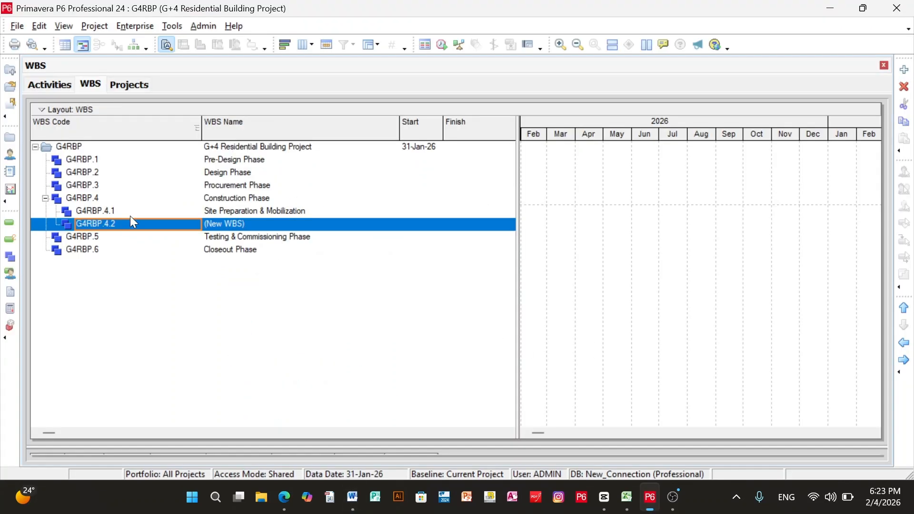
{"action": "left_click", "coordinate": [255, 226]}
{"action": "right_click", "coordinate": [259, 228]}
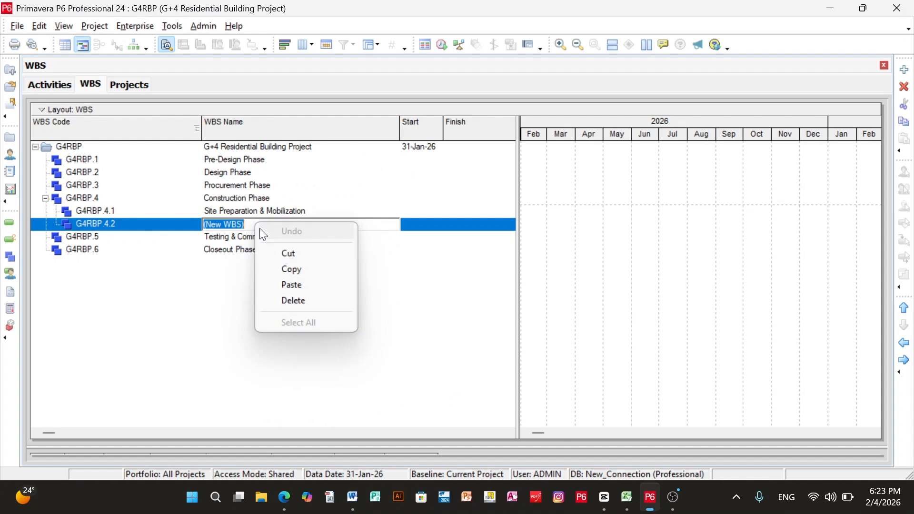
{"action": "left_click", "coordinate": [288, 286]}
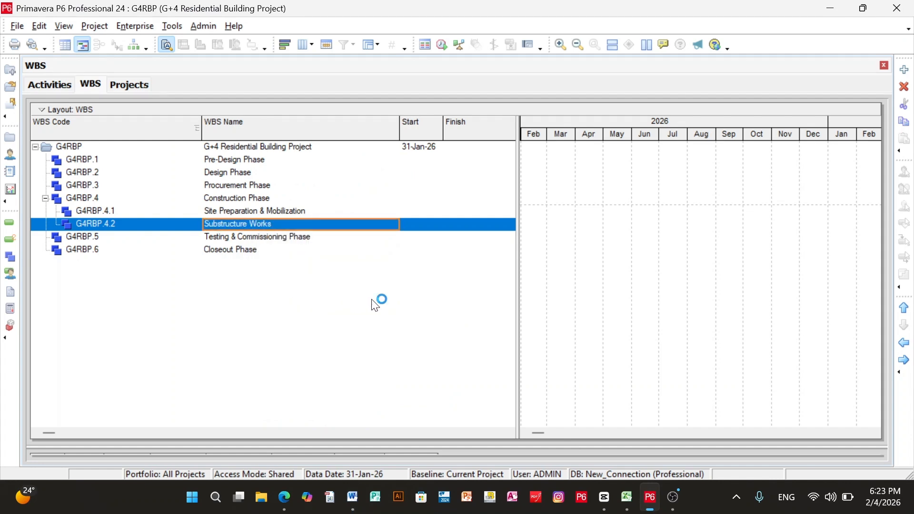
Add a WBS element at the same level as Substructure Works, named Superstructure Works, completing the word copied from the Word outline.
{"action": "left_click", "coordinate": [905, 70]}
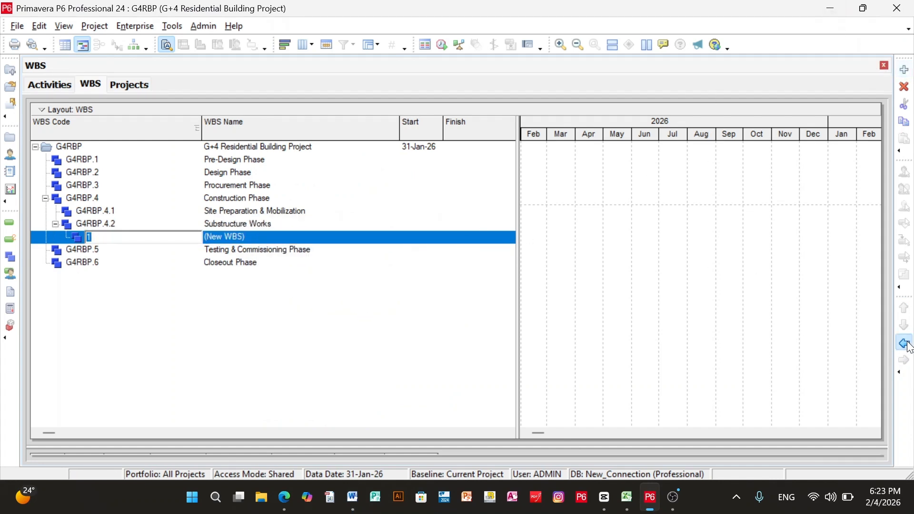
{"action": "left_click", "coordinate": [459, 336]}
{"action": "key", "text": "alt+Tab"}
{"action": "left_click_drag", "start_coordinate": [256, 359], "coordinate": [321, 362]}
{"action": "key", "text": "alt+Tab"}
{"action": "left_click", "coordinate": [255, 239]}
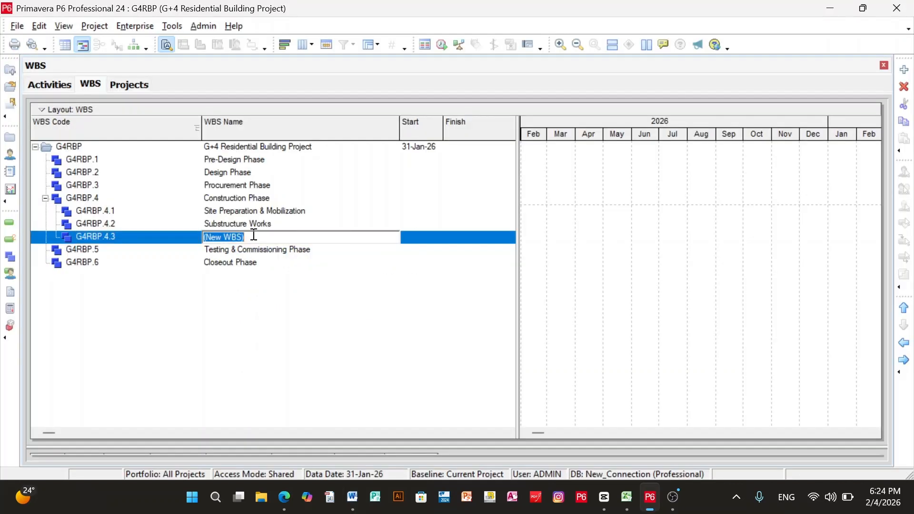
{"action": "right_click", "coordinate": [256, 238]}
{"action": "left_click", "coordinate": [290, 299]}
{"action": "type", "text": "Works"}
{"action": "key", "text": "Return"}
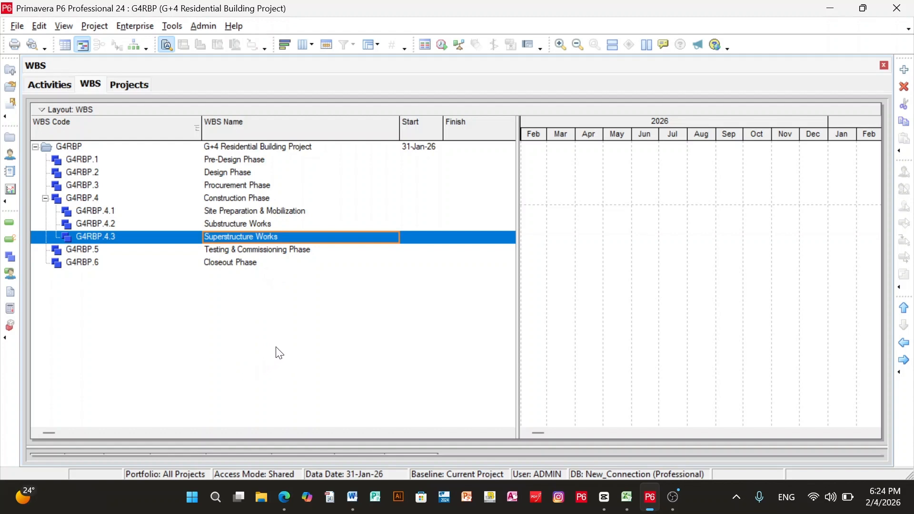
Add a child WBS element under Site Preparation & Mobilization and name it Site mobilization, copied from the Word outline.
{"action": "key", "text": "alt+Tab"}
{"action": "left_click_drag", "start_coordinate": [264, 202], "coordinate": [347, 206]}
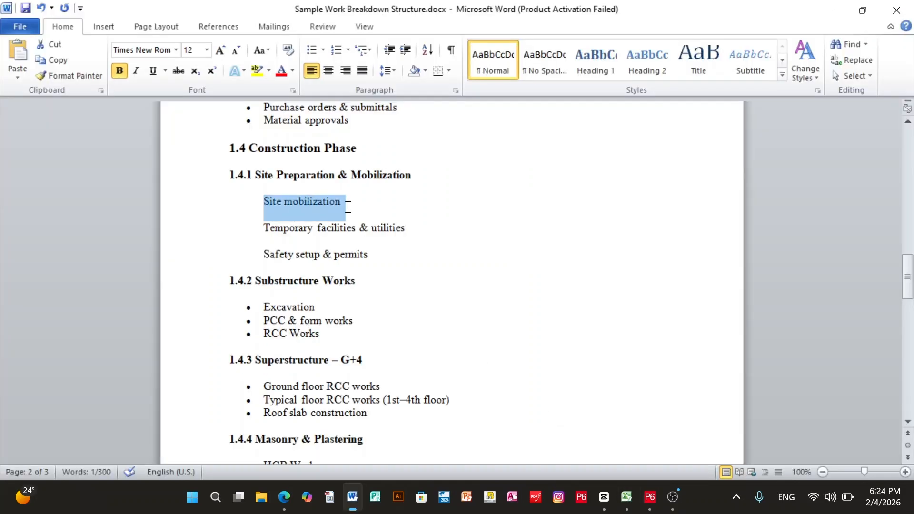
{"action": "right_click", "coordinate": [321, 204]}
{"action": "left_click", "coordinate": [371, 230]}
{"action": "key", "text": "alt+Tab"}
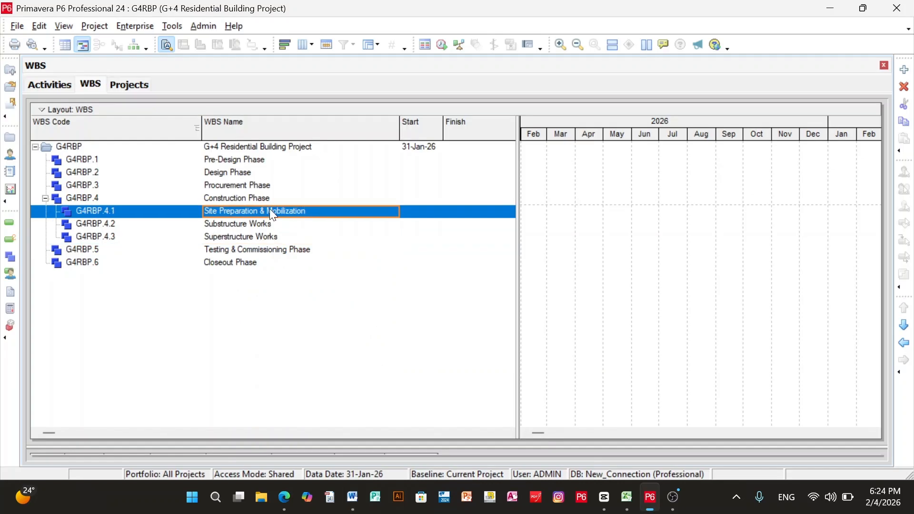
{"action": "left_click", "coordinate": [903, 69]}
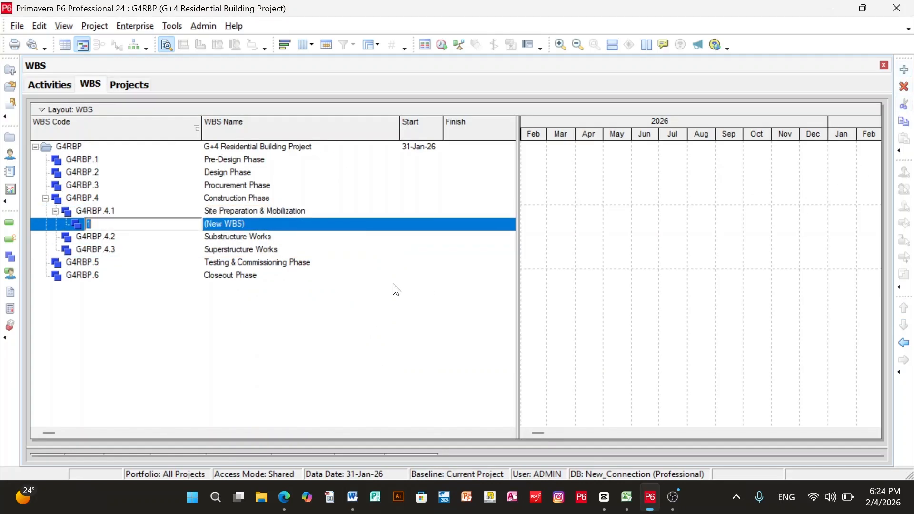
{"action": "left_click", "coordinate": [260, 223]}
{"action": "left_click", "coordinate": [263, 225]}
{"action": "right_click", "coordinate": [263, 225]}
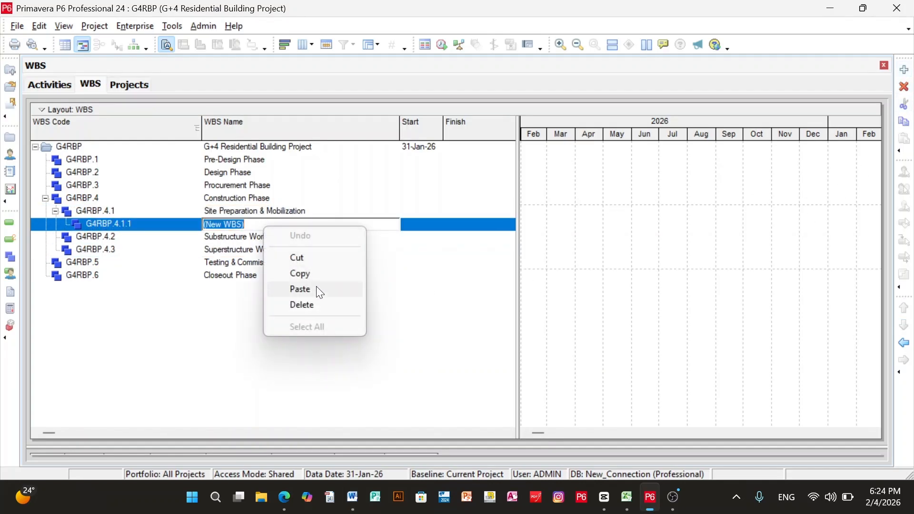
{"action": "left_click", "coordinate": [319, 289]}
{"action": "left_click", "coordinate": [398, 312]}
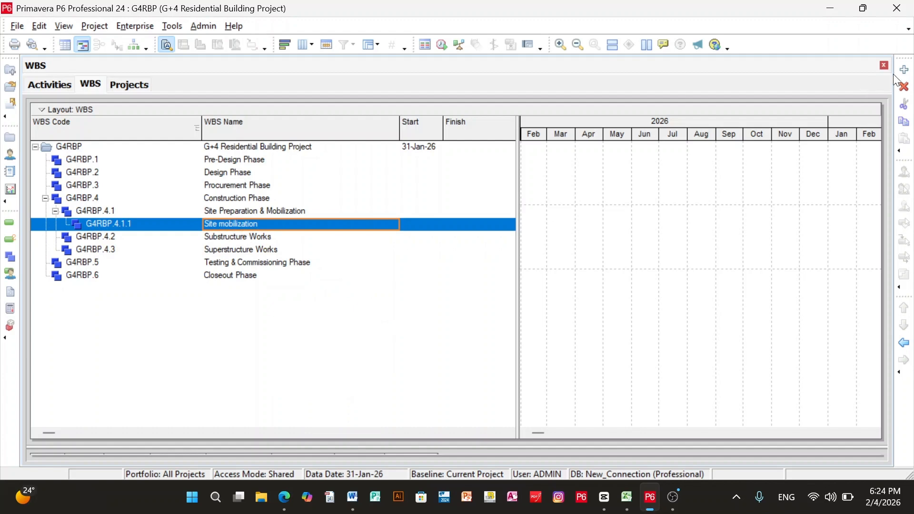
Add a WBS element at the same level as Site mobilization, named Temporary facilities & utilities from the Word outline.
{"action": "left_click", "coordinate": [908, 72]}
{"action": "key", "text": "alt+Tab"}
{"action": "left_click_drag", "start_coordinate": [263, 228], "coordinate": [409, 224]}
{"action": "right_click", "coordinate": [291, 229]}
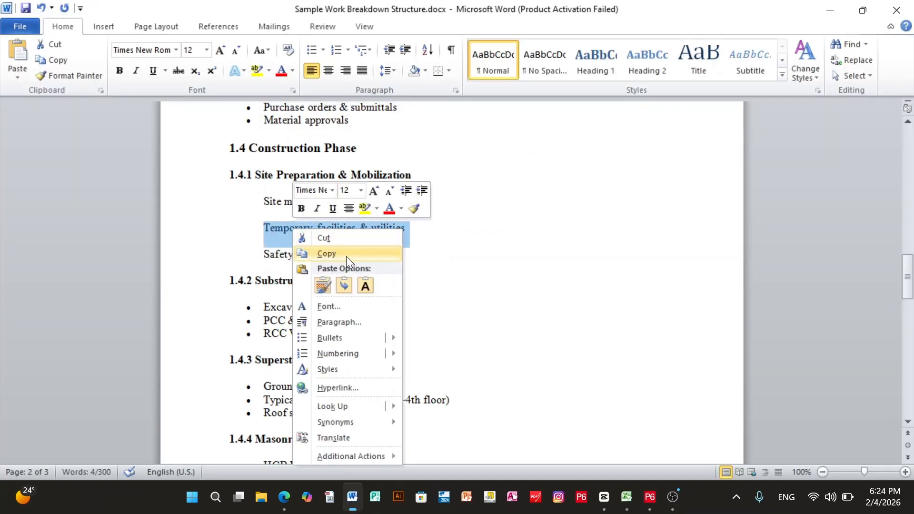
{"action": "left_click", "coordinate": [347, 252]}
{"action": "left_click", "coordinate": [650, 497]}
{"action": "left_click", "coordinate": [245, 237]}
{"action": "right_click", "coordinate": [252, 234]}
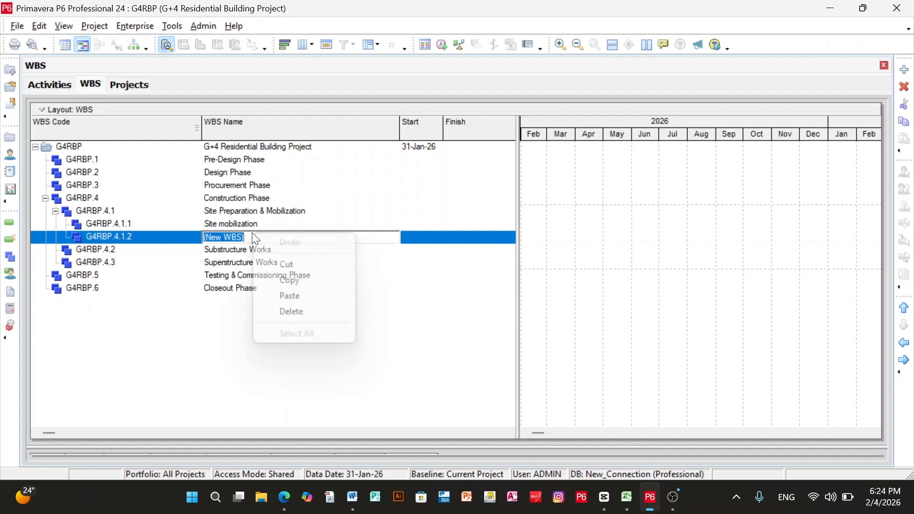
{"action": "left_click", "coordinate": [292, 297]}
{"action": "key", "text": "Return"}
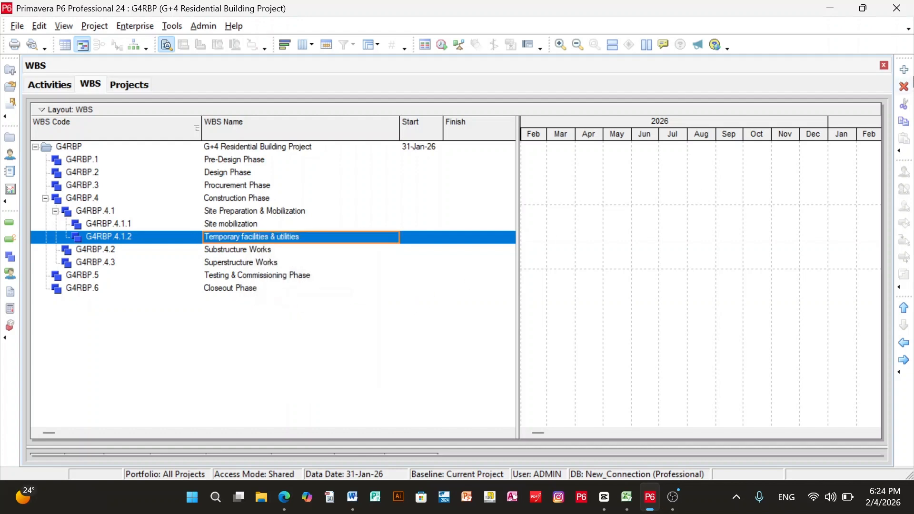
Add a third WBS element under Site Preparation & Mobilization, named Safety setup & permits from the Word outline.
{"action": "left_click", "coordinate": [904, 70]}
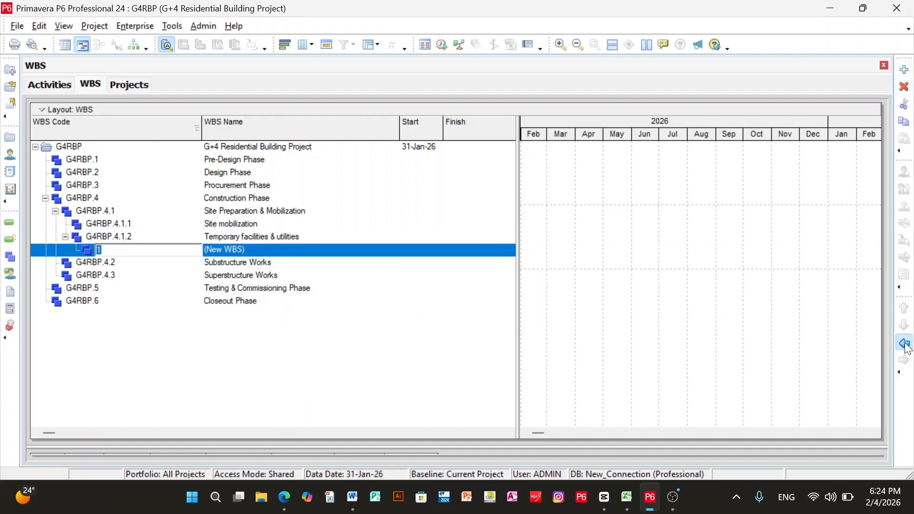
{"action": "key", "text": "alt+Tab"}
{"action": "right_click", "coordinate": [347, 258]}
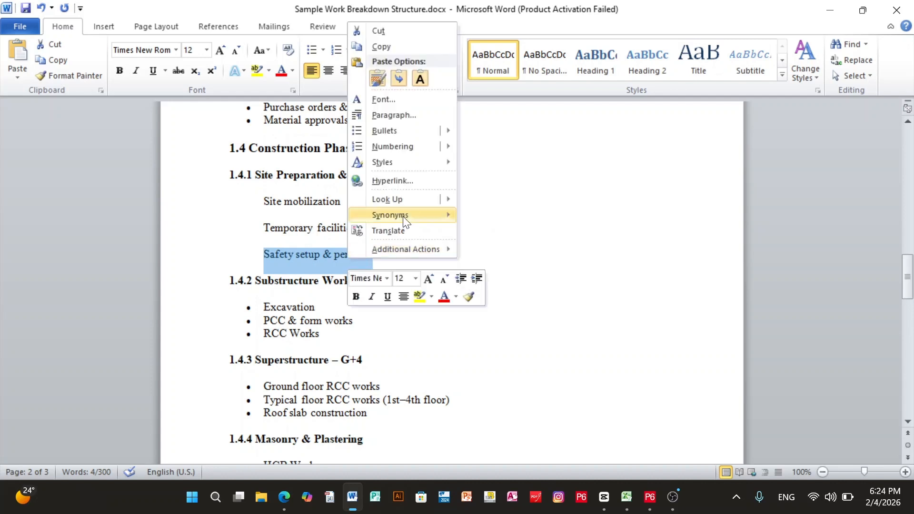
{"action": "left_click", "coordinate": [392, 53]}
{"action": "key", "text": "alt+Tab"}
{"action": "left_click", "coordinate": [261, 249]}
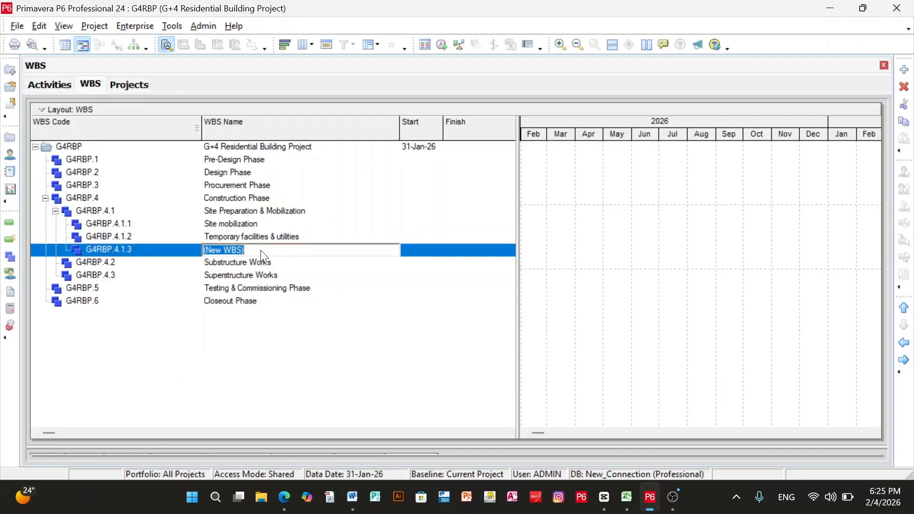
{"action": "right_click", "coordinate": [261, 250]}
{"action": "left_click", "coordinate": [309, 315]}
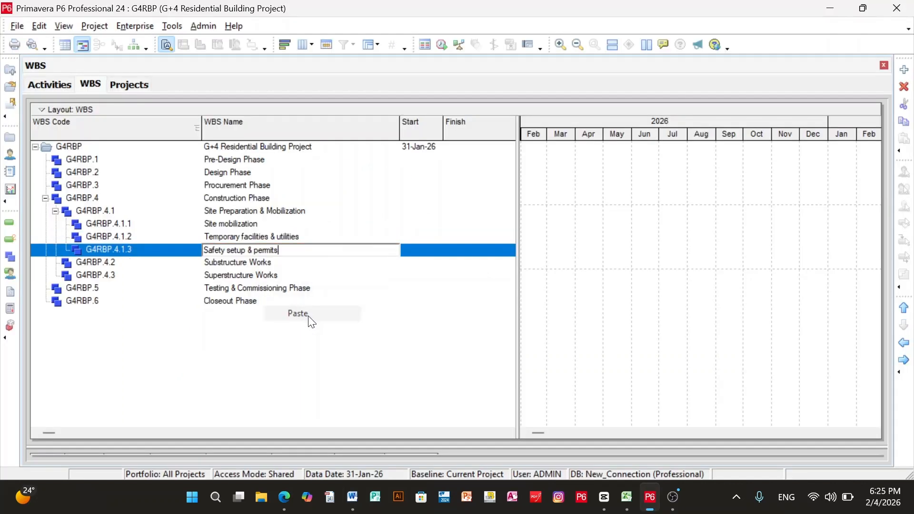
{"action": "left_click", "coordinate": [440, 332]}
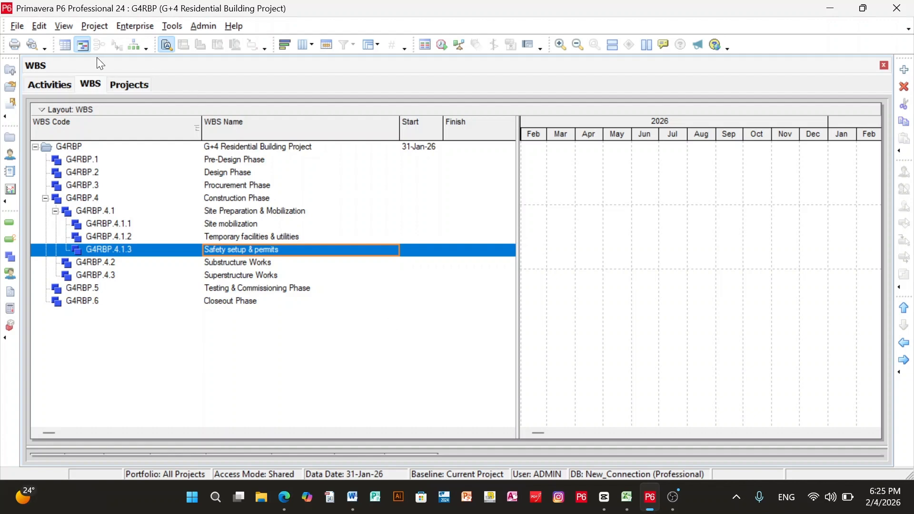
Show the project in the Activities view, refresh its data and review the WBS hierarchy from Pre-Design Phase to Closeout Phase.
{"action": "left_click", "coordinate": [53, 86]}
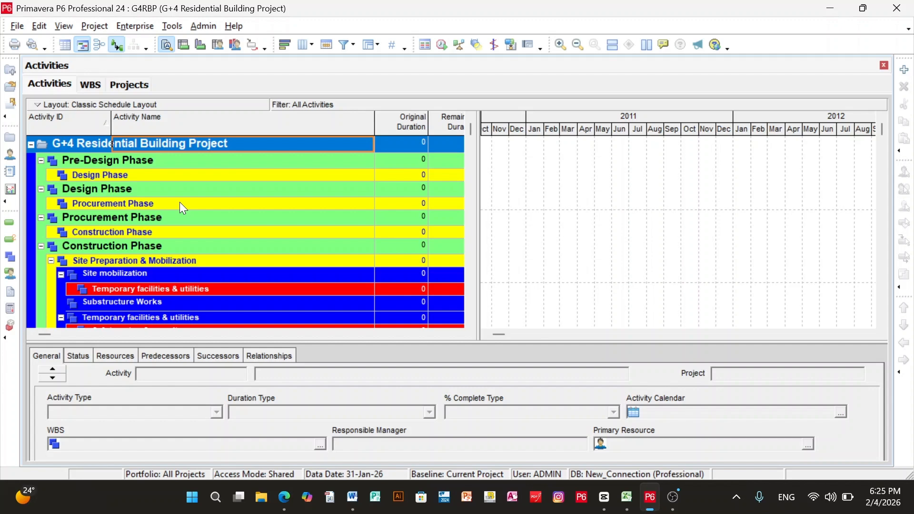
{"action": "scroll", "coordinate": [181, 205], "scroll_direction": "down", "scroll_amount": 4}
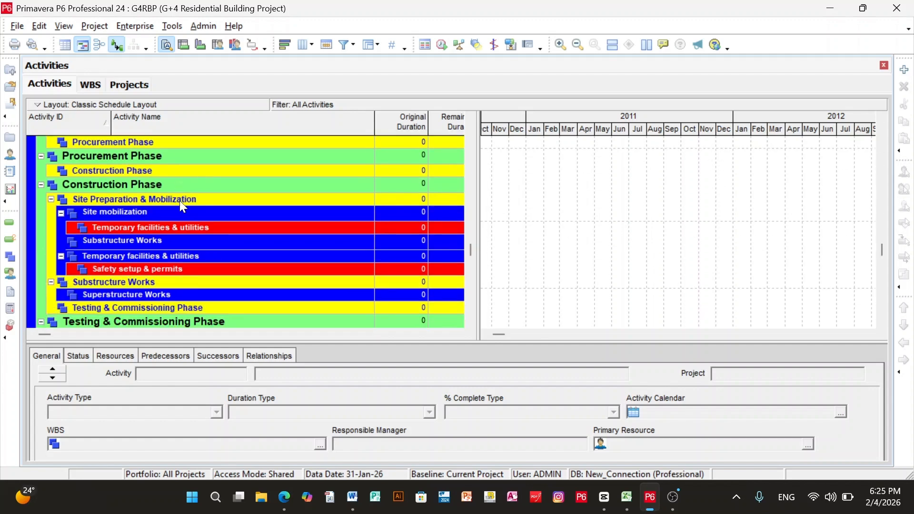
{"action": "scroll", "coordinate": [179, 201], "scroll_direction": "up", "scroll_amount": 4}
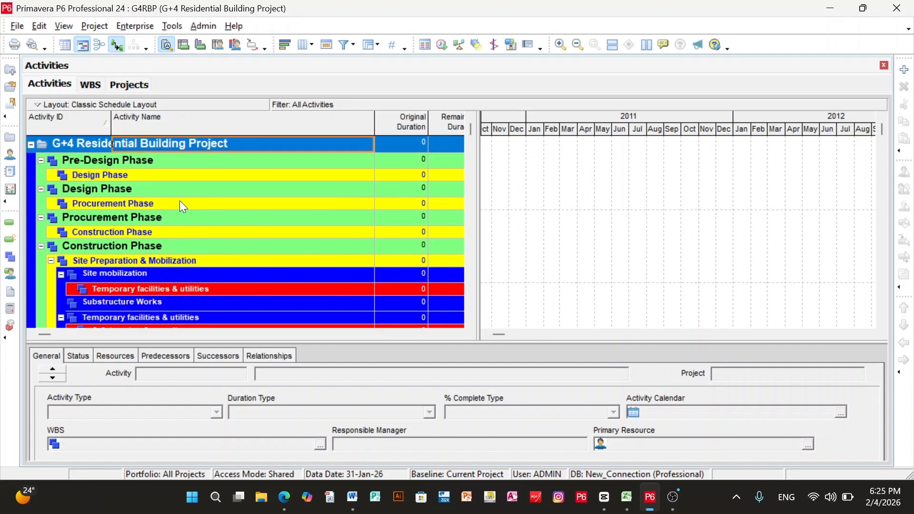
{"action": "left_click", "coordinate": [19, 27]}
{"action": "left_click", "coordinate": [39, 81]}
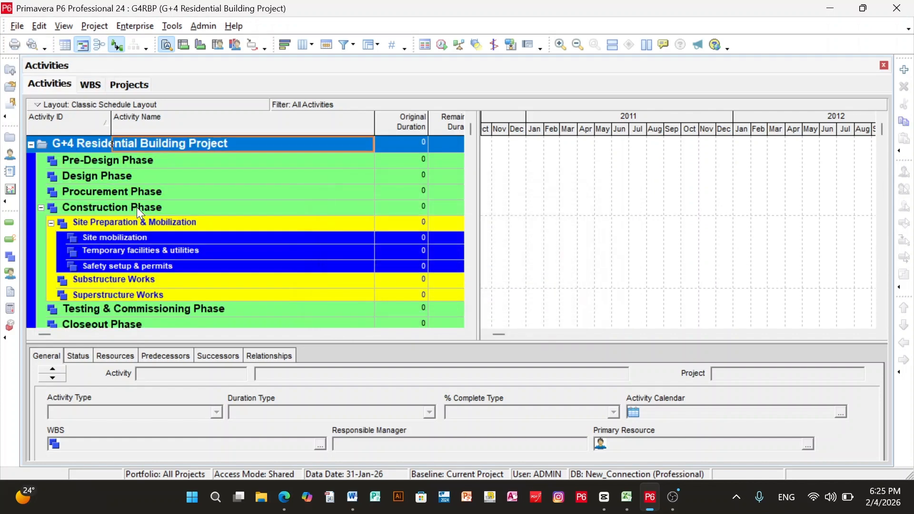
{"action": "scroll", "coordinate": [176, 202], "scroll_direction": "down", "scroll_amount": 1}
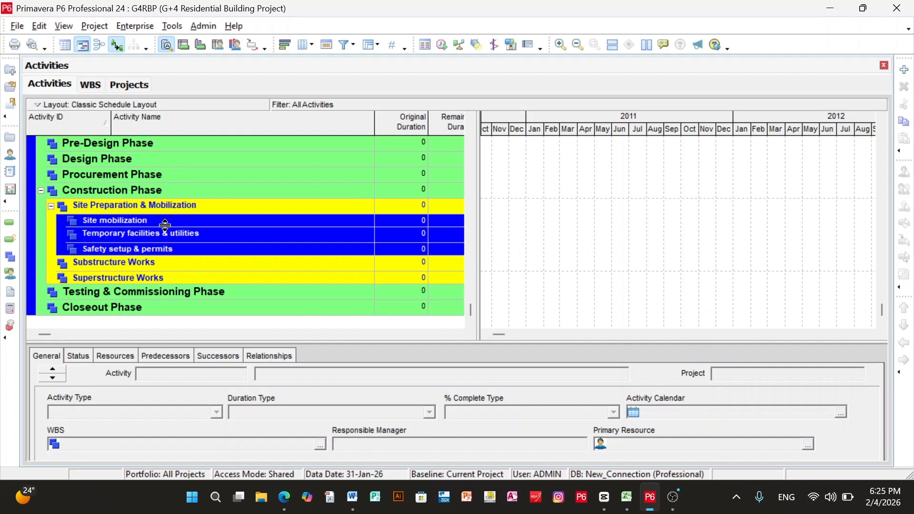
{"action": "scroll", "coordinate": [164, 226], "scroll_direction": "up", "scroll_amount": 1}
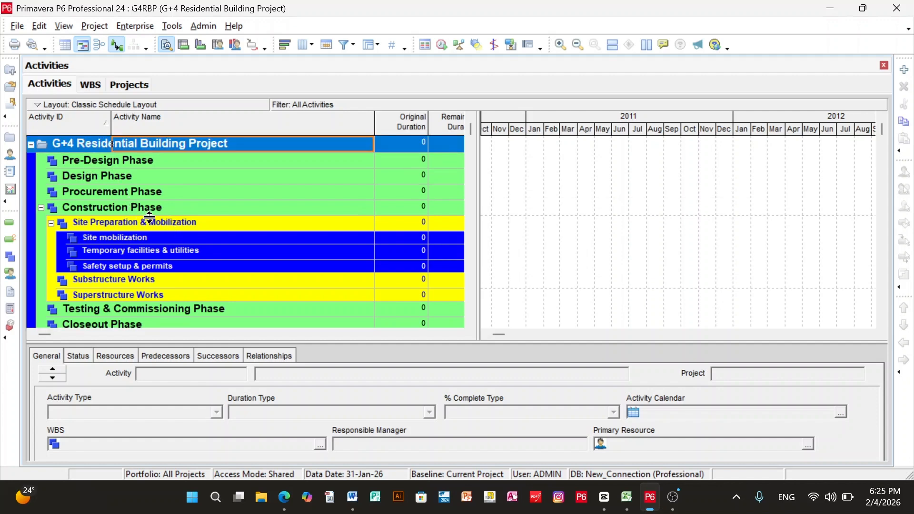
{"action": "scroll", "coordinate": [150, 218], "scroll_direction": "down", "scroll_amount": 1}
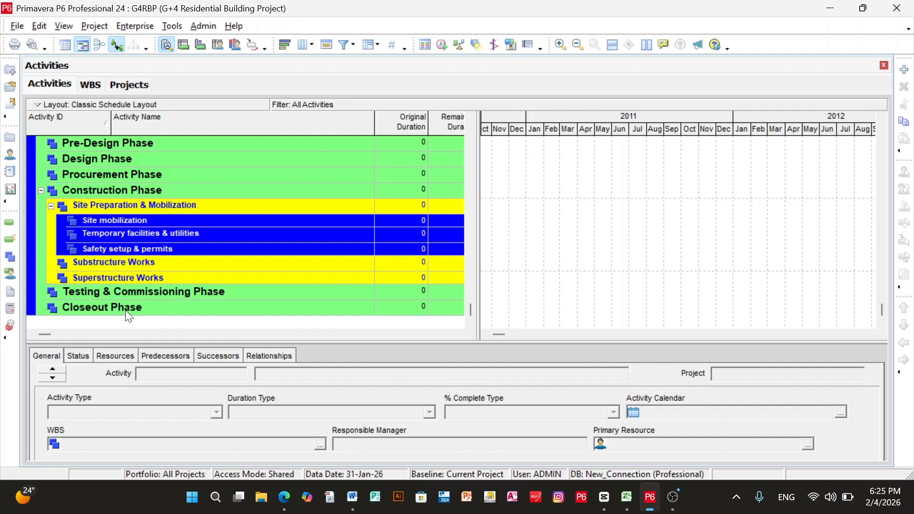
{"action": "scroll", "coordinate": [138, 298], "scroll_direction": "up", "scroll_amount": 1}
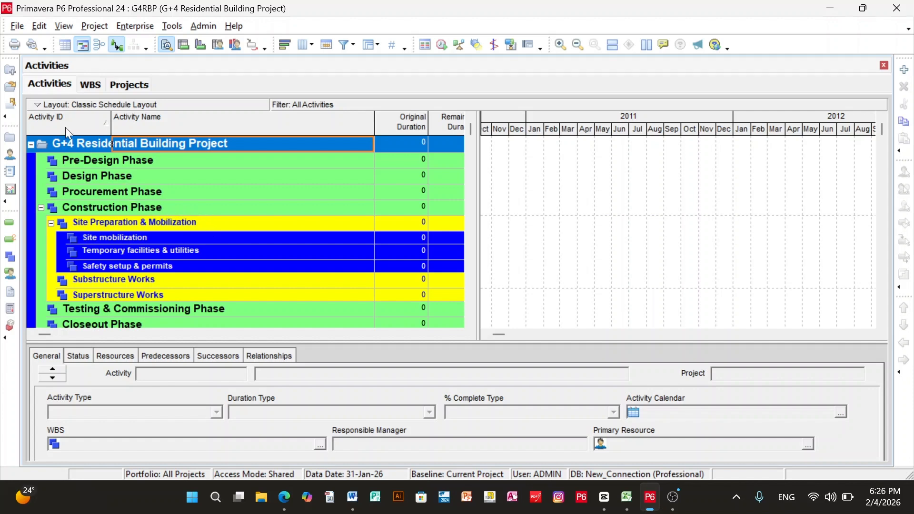
Collapse the grouping bands in the Activities view to WBS Level 1.
{"action": "left_click", "coordinate": [91, 89]}
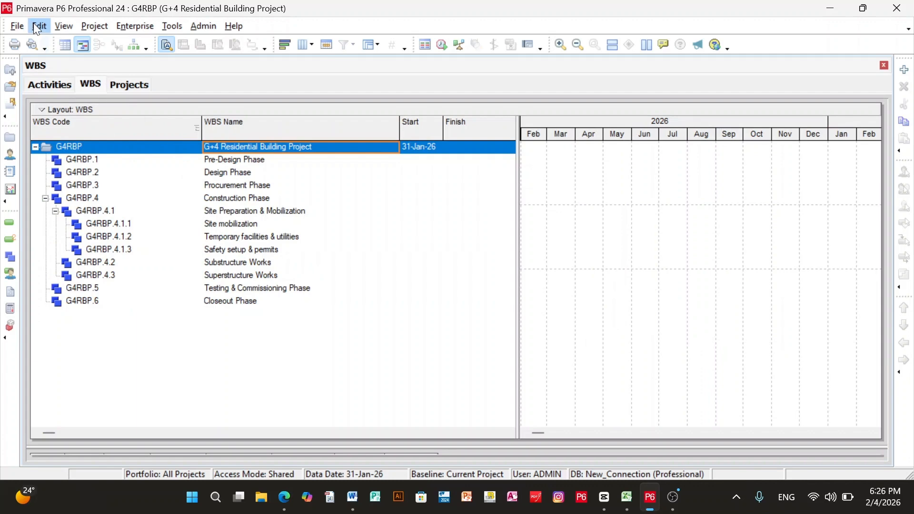
{"action": "left_click", "coordinate": [66, 26]}
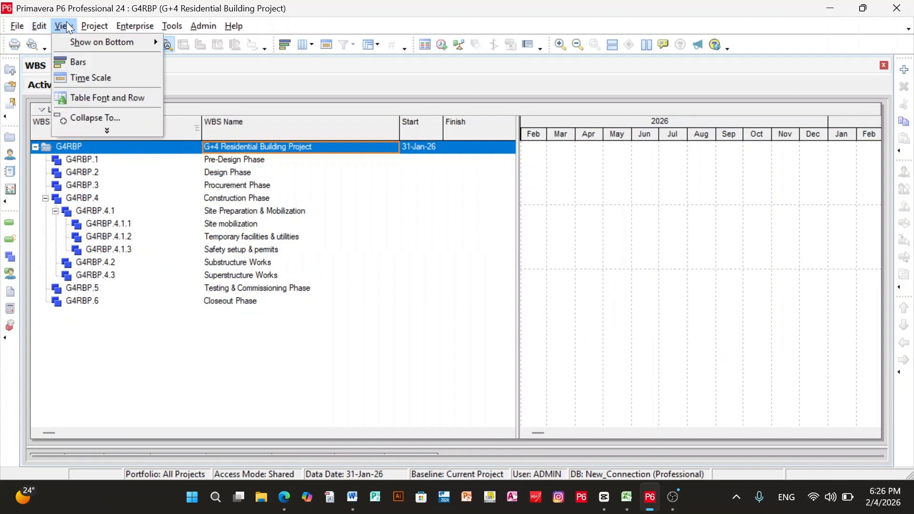
{"action": "left_click", "coordinate": [104, 119]}
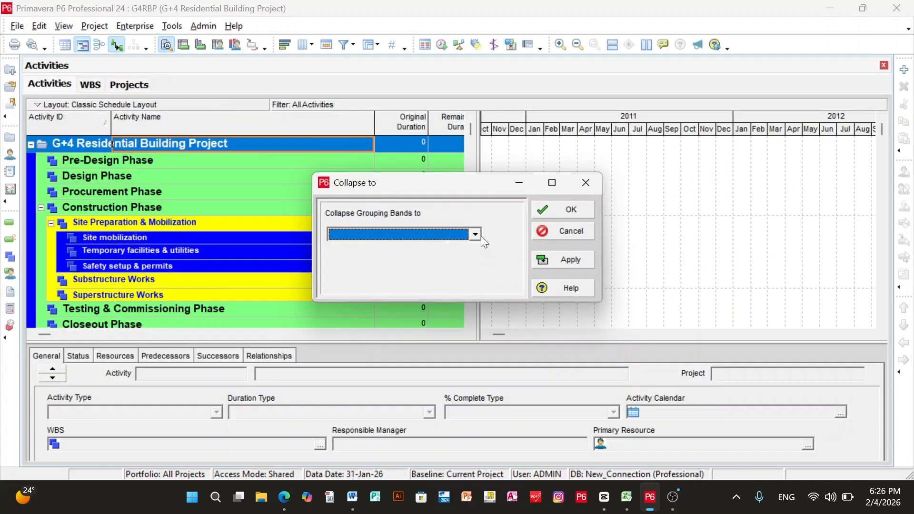
{"action": "left_click", "coordinate": [480, 235]}
{"action": "left_click", "coordinate": [424, 248]}
{"action": "left_click", "coordinate": [572, 263]}
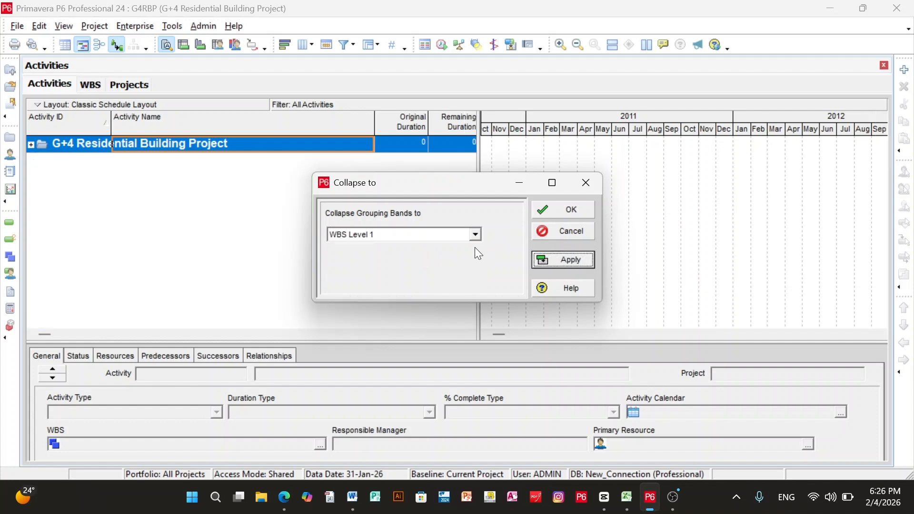
Show the Activities grouping bands collapsed to WBS Level 2 and to WBS Level 3.
{"action": "left_click", "coordinate": [475, 235]}
{"action": "left_click", "coordinate": [444, 258]}
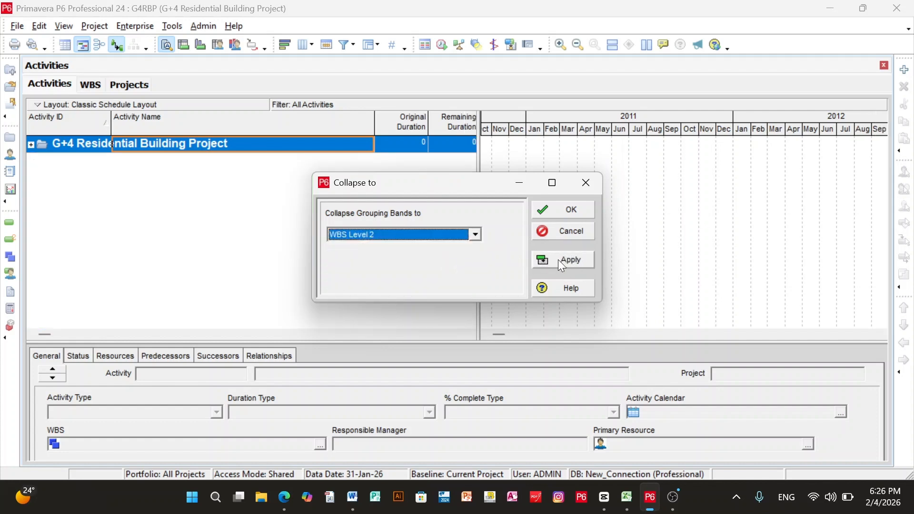
{"action": "left_click", "coordinate": [572, 261]}
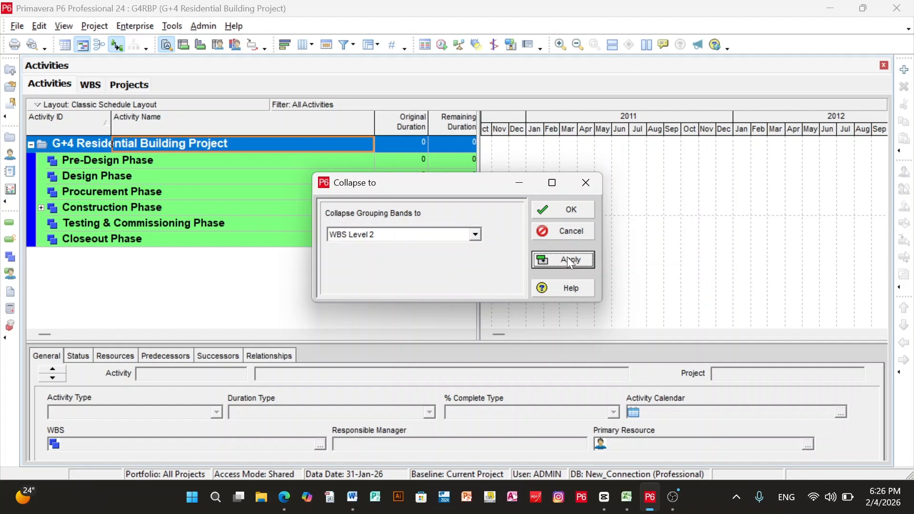
{"action": "left_click", "coordinate": [476, 235]}
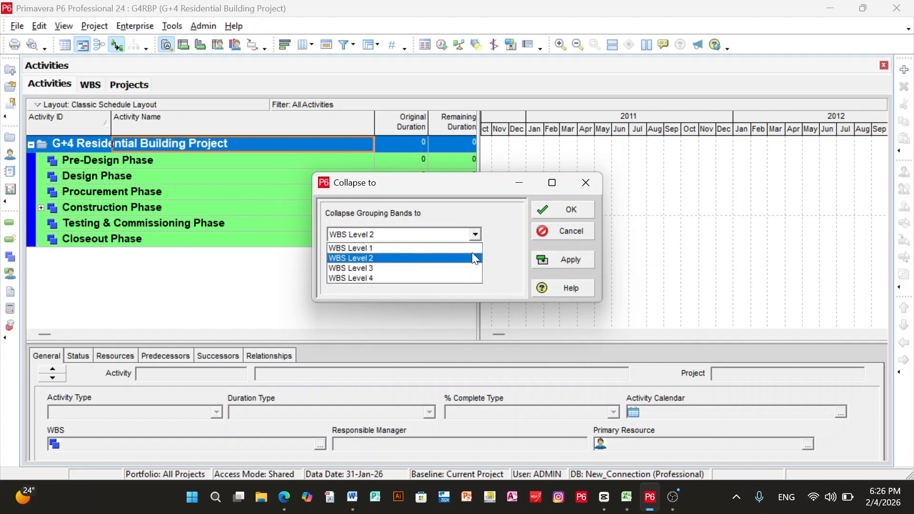
{"action": "left_click", "coordinate": [451, 267]}
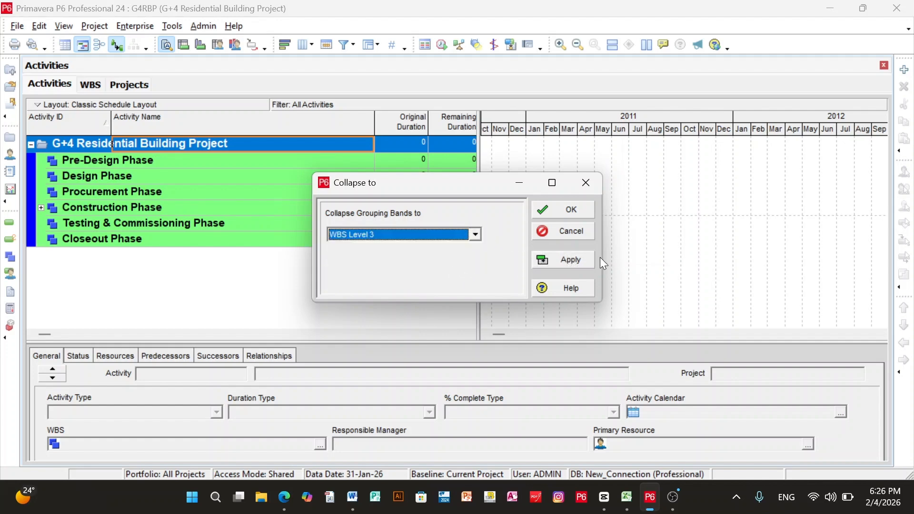
{"action": "left_click", "coordinate": [575, 260]}
Set the Activities grouping bands to collapse to WBS Level 4 and apply it.
{"action": "left_click", "coordinate": [475, 234]}
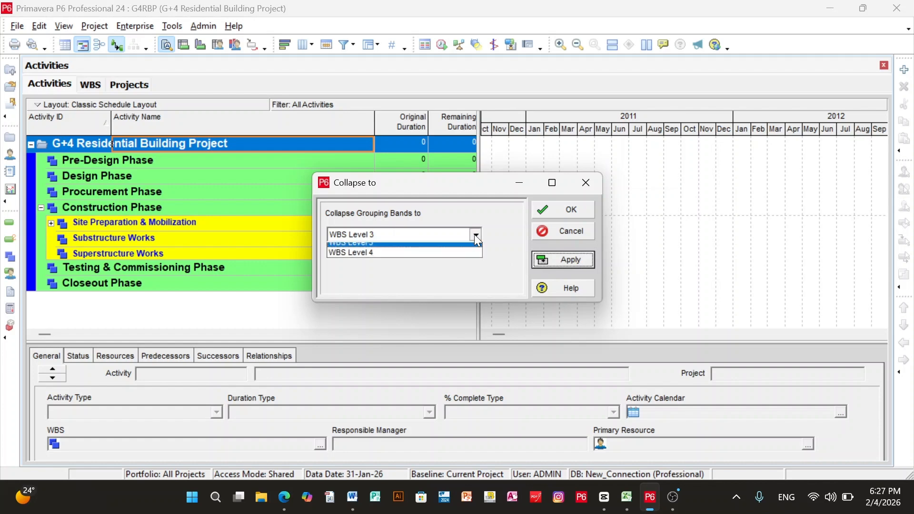
{"action": "left_click", "coordinate": [442, 276]}
{"action": "left_click", "coordinate": [572, 260]}
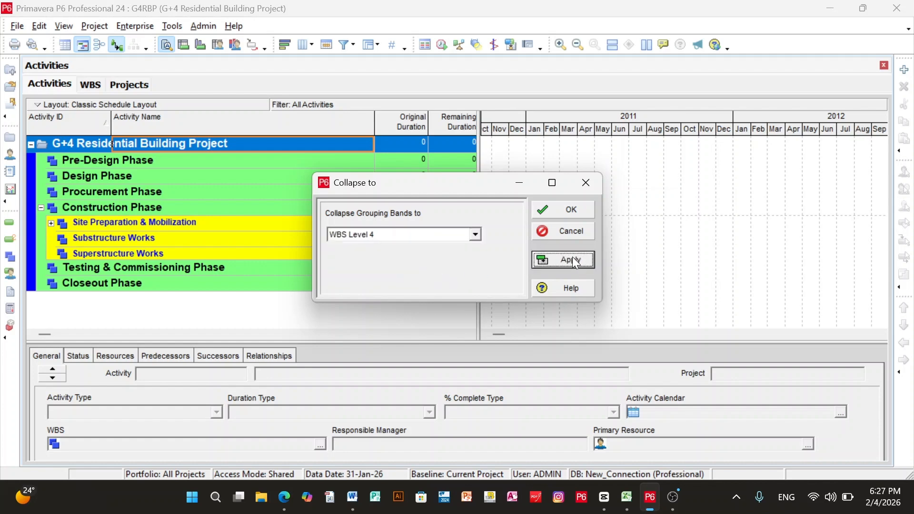